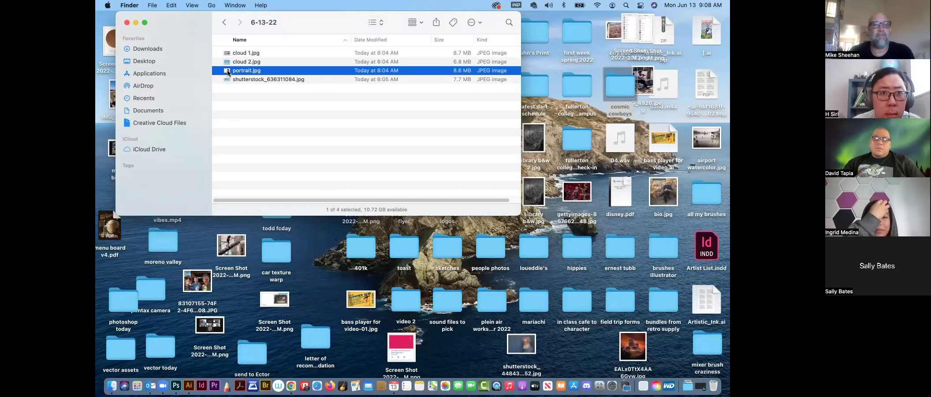
Switch from the Fullerton College title card to Photoshop with portrait.jpg open
{"action": "double_click", "coordinate": [227, 71]}
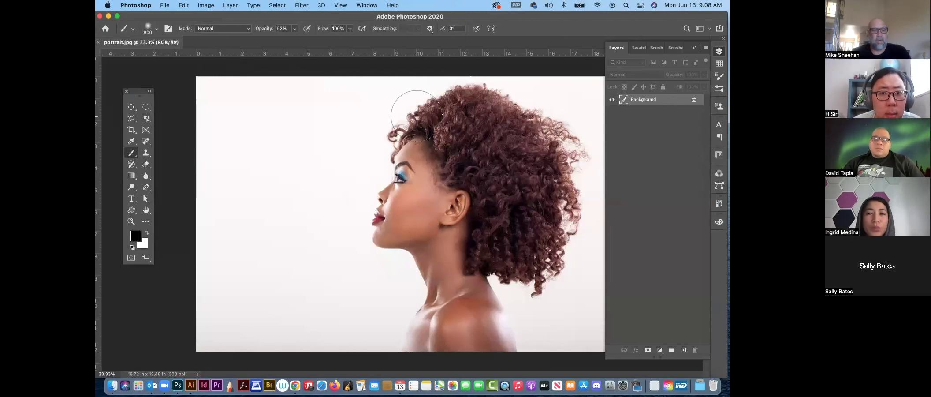
Zoom the face to 100% and confirm Image Size reads 5616 × 3744 px, without resizing
{"action": "key", "text": "super+1"}
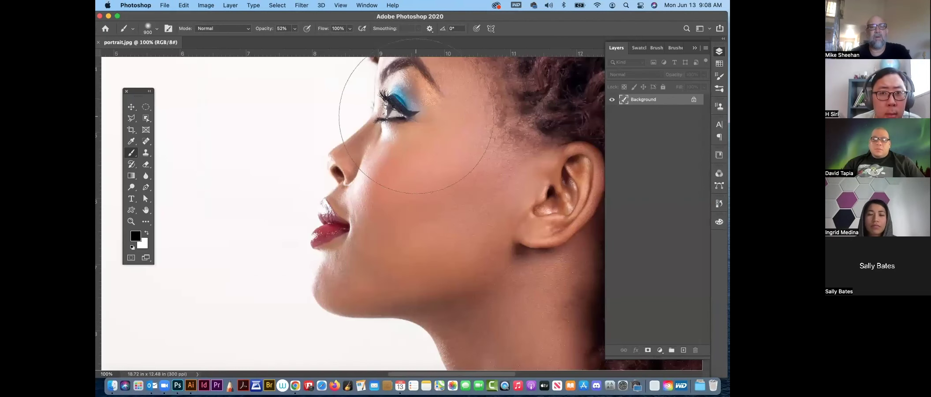
{"action": "left_click", "coordinate": [205, 5]}
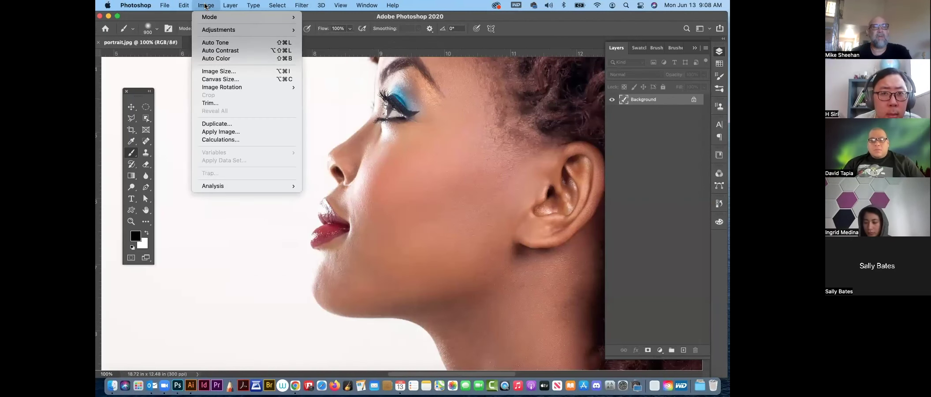
{"action": "left_click", "coordinate": [219, 72]}
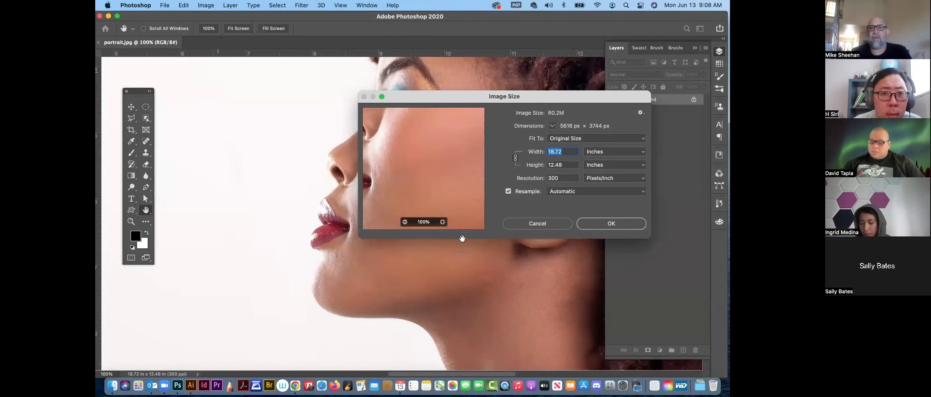
{"action": "left_click", "coordinate": [540, 223]}
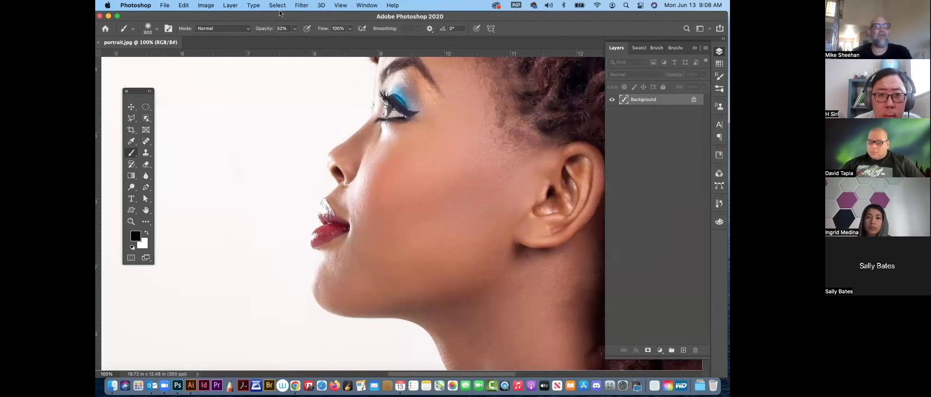
Arrange Photoshop beside the image folder and drag cloud 2.jpg onto the portrait canvas
{"action": "left_click_drag", "start_coordinate": [282, 17], "coordinate": [273, 110]}
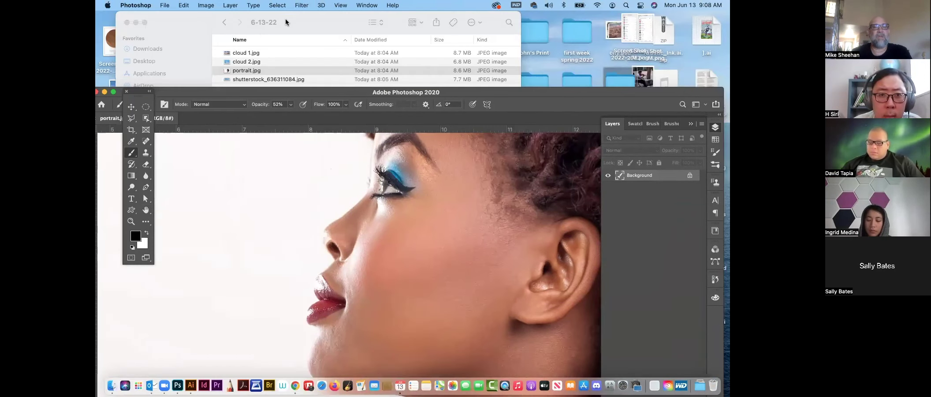
{"action": "left_click", "coordinate": [250, 60]}
{"action": "left_click", "coordinate": [242, 63]}
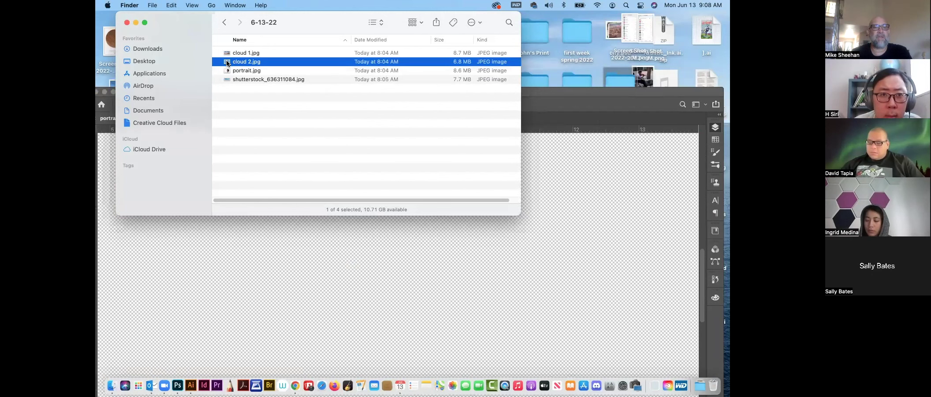
{"action": "mouse_move", "coordinate": [543, 93]}
{"action": "left_mouse_down"}
{"action": "mouse_move", "coordinate": [540, 80]}
{"action": "mouse_move", "coordinate": [538, 100]}
{"action": "left_mouse_up"}
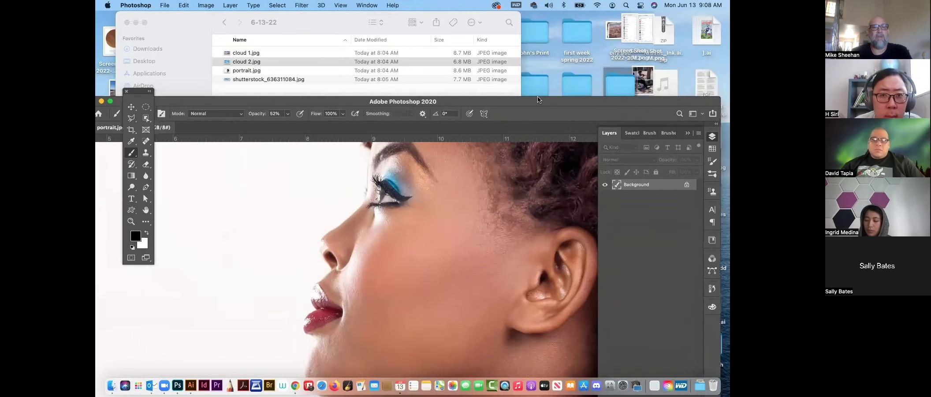
{"action": "left_click", "coordinate": [324, 26]}
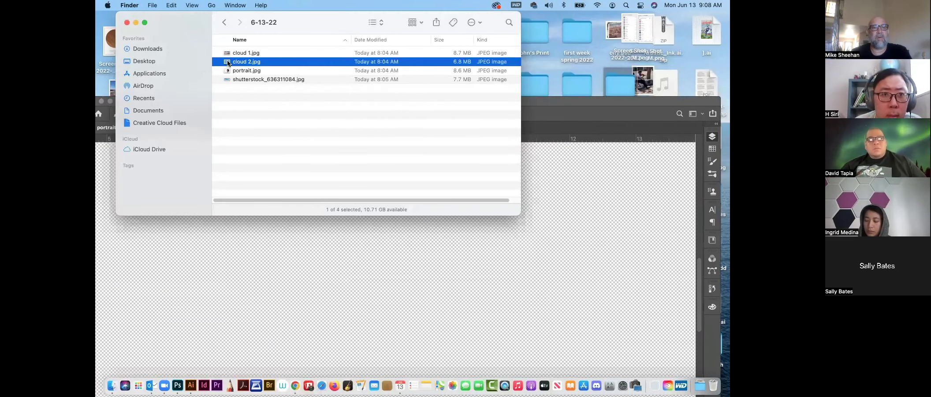
{"action": "left_click_drag", "start_coordinate": [228, 64], "coordinate": [413, 288]}
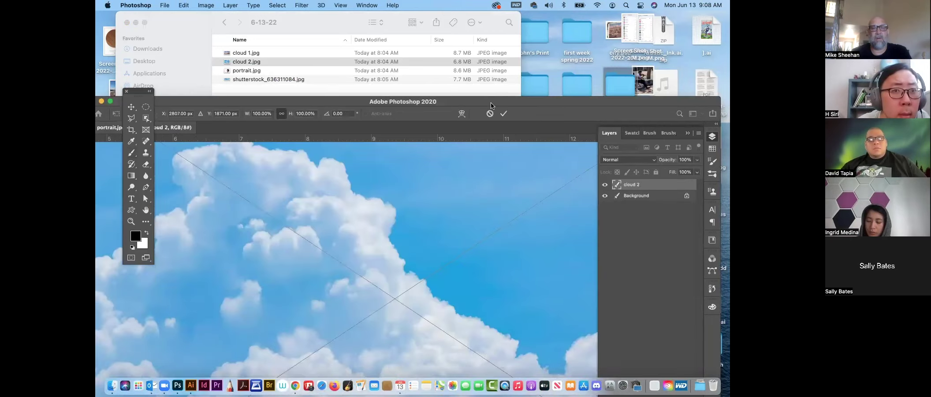
Scale the cloud 2 layer to about 199%, shift it right and down, and commit
{"action": "left_click_drag", "start_coordinate": [491, 104], "coordinate": [491, 18]}
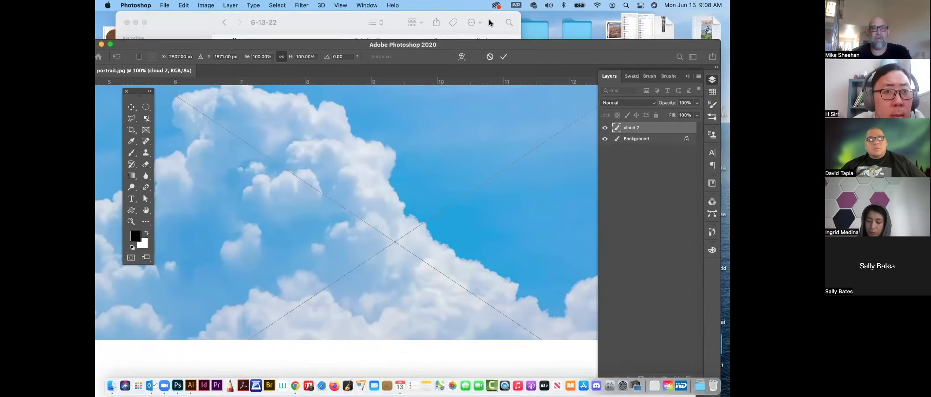
{"action": "key", "text": "super+minus"}
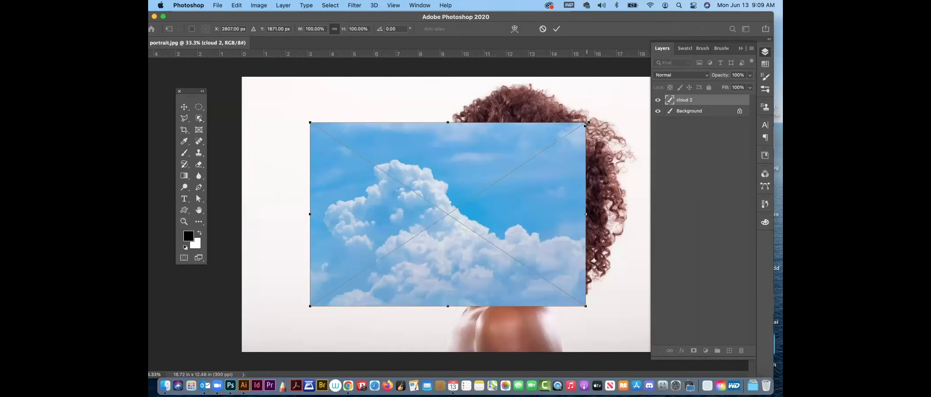
{"action": "left_click_drag", "start_coordinate": [587, 123], "coordinate": [767, 14]}
{"action": "left_click_drag", "start_coordinate": [561, 231], "coordinate": [631, 252]}
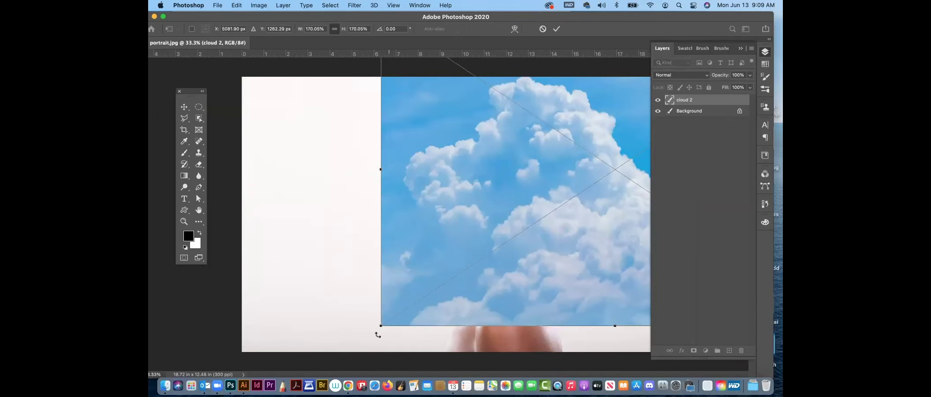
{"action": "left_click_drag", "start_coordinate": [381, 327], "coordinate": [301, 370]}
{"action": "key", "text": "Return"}
{"action": "key", "text": "b"}
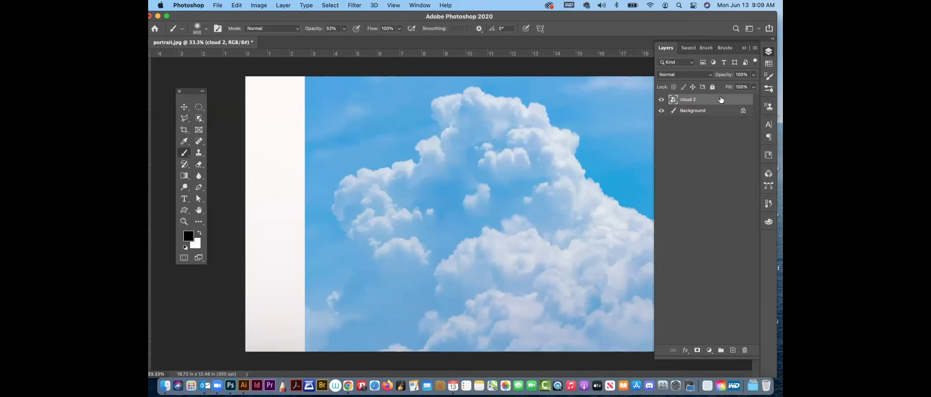
Rasterize the cloud 2 smart object into a regular pixel layer
{"action": "right_click", "coordinate": [721, 102]}
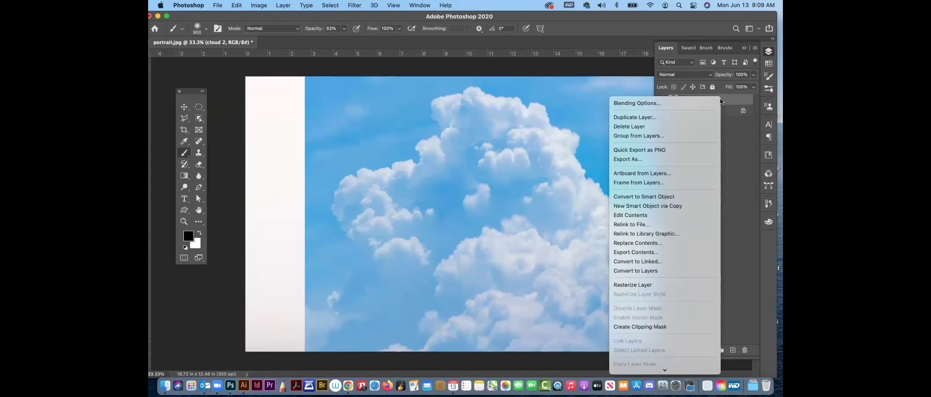
{"action": "left_click", "coordinate": [678, 287]}
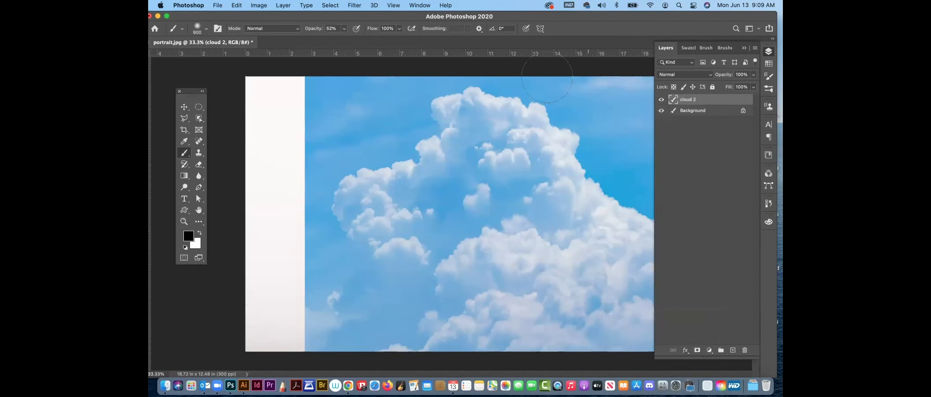
{"action": "left_click_drag", "start_coordinate": [568, 17], "coordinate": [565, 148]}
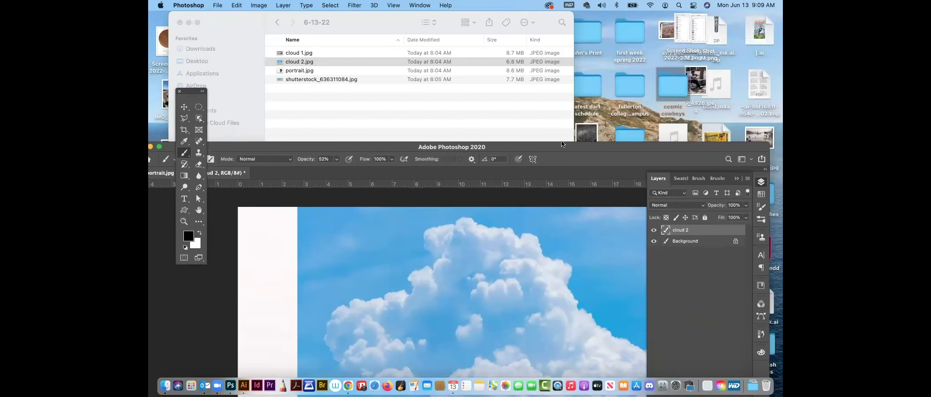
Open cloud 2.jpg as a floating document, move it into the portrait, and delete Layer 1
{"action": "left_click", "coordinate": [282, 62]}
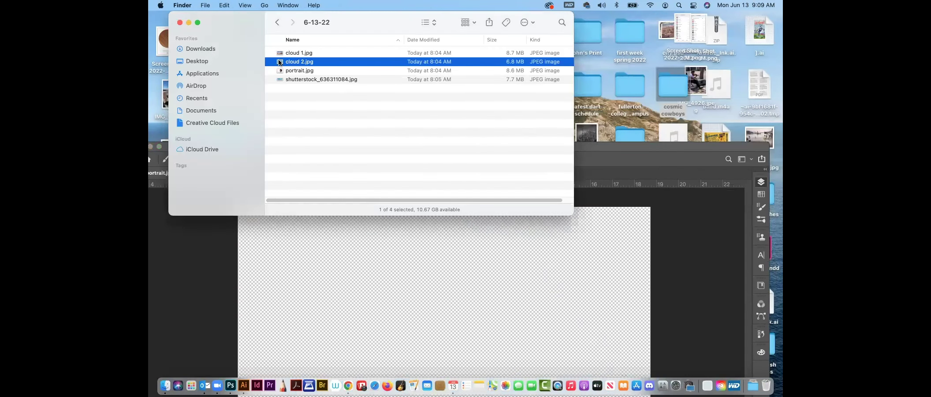
{"action": "double_click", "coordinate": [279, 63]}
{"action": "left_click_drag", "start_coordinate": [335, 146], "coordinate": [348, 24]}
{"action": "left_click_drag", "start_coordinate": [299, 52], "coordinate": [697, 25]}
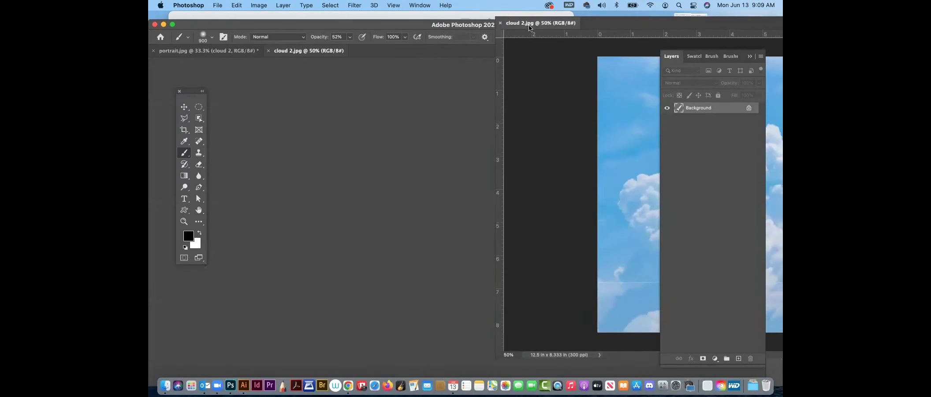
{"action": "left_click", "coordinate": [184, 107]}
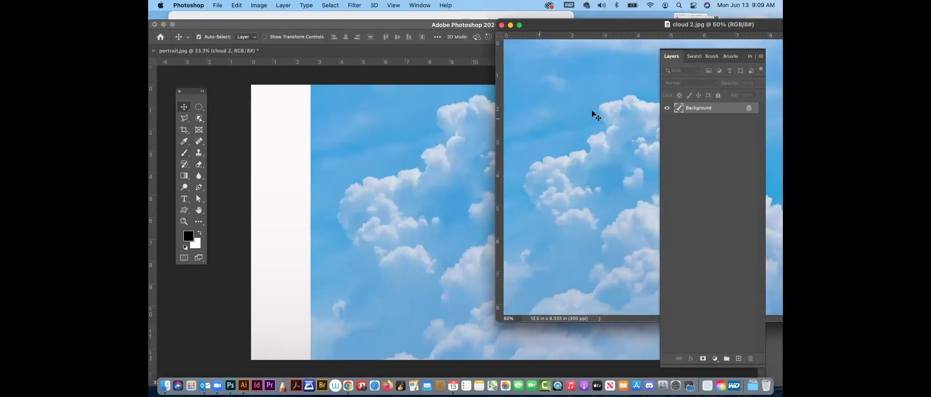
{"action": "left_click_drag", "start_coordinate": [423, 184], "coordinate": [456, 199]}
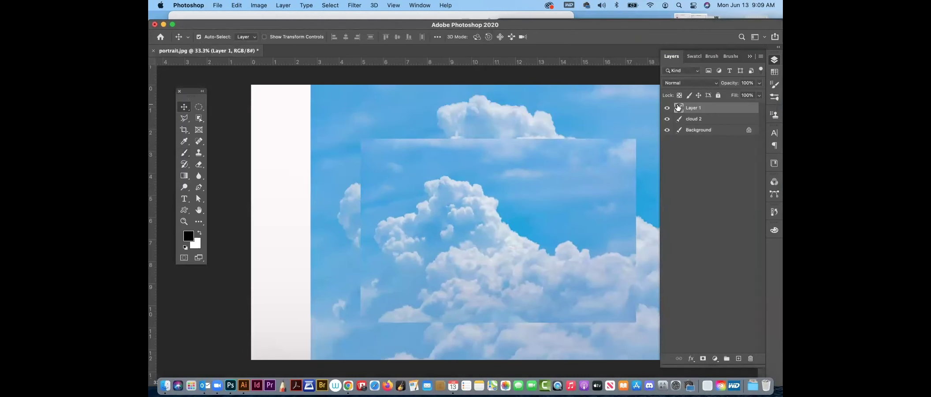
{"action": "key", "text": "BackSpace"}
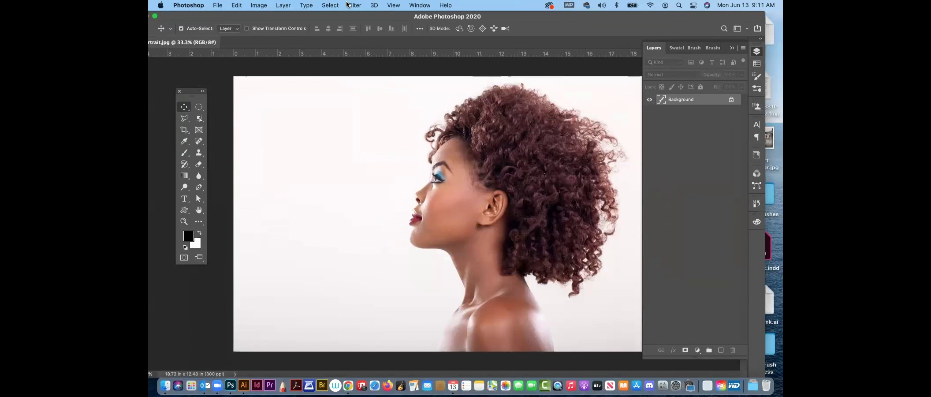
Browse Image > Adjustments, then float the Layers panel over the canvas and resize it
{"action": "left_click", "coordinate": [261, 4]}
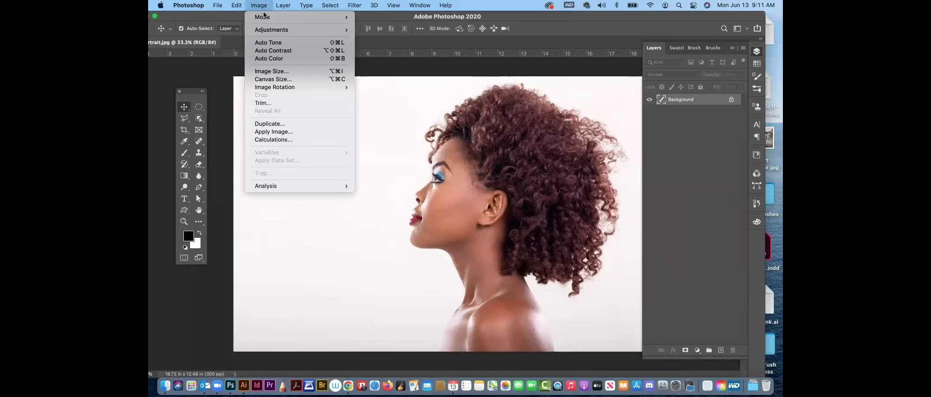
{"action": "mouse_move", "coordinate": [268, 30]}
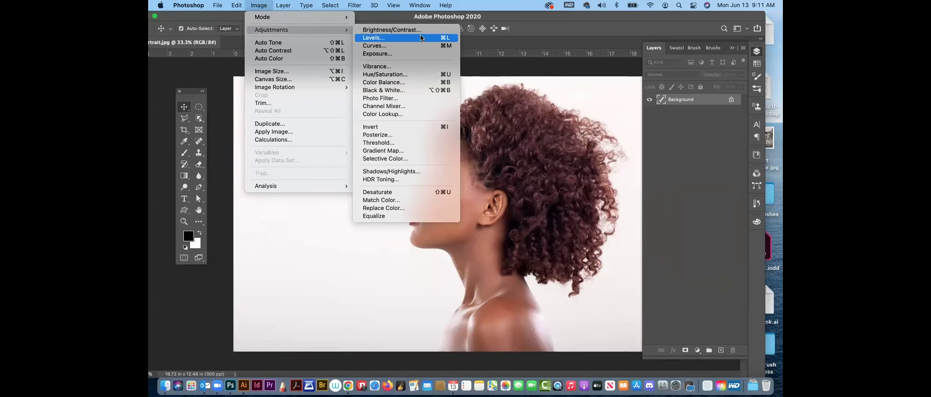
{"action": "left_click", "coordinate": [419, 75]}
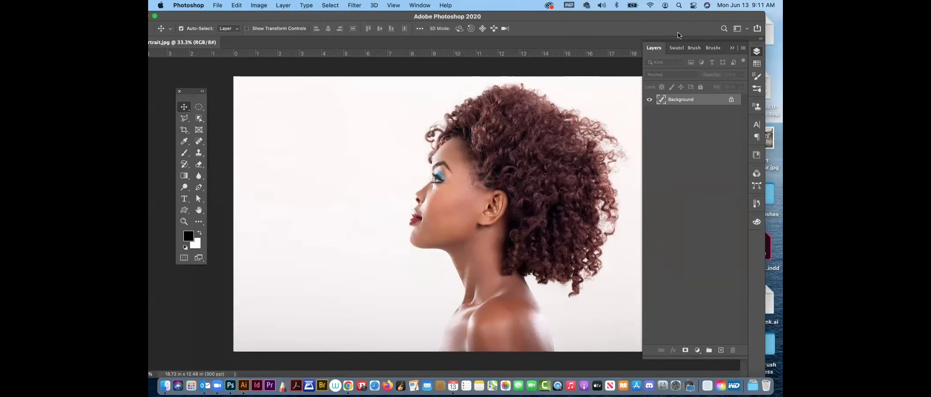
{"action": "mouse_move", "coordinate": [653, 47]}
{"action": "left_mouse_down"}
{"action": "mouse_move", "coordinate": [337, 96]}
{"action": "mouse_move", "coordinate": [259, 43]}
{"action": "left_mouse_up"}
{"action": "left_click_drag", "start_coordinate": [358, 350], "coordinate": [361, 145]}
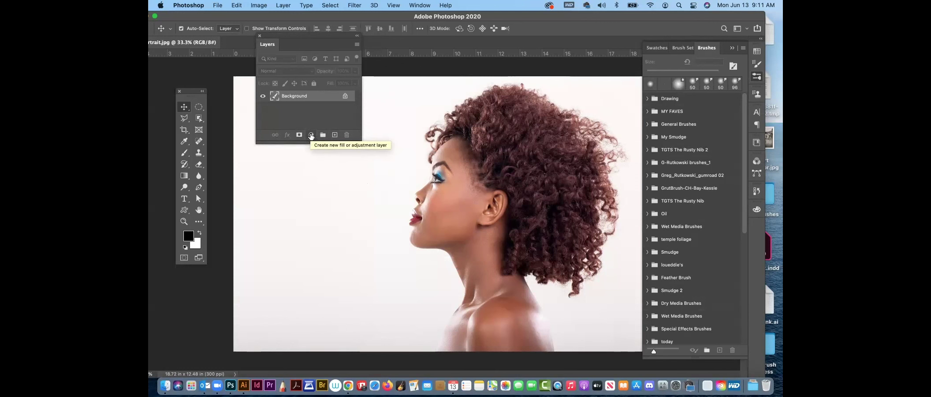
Add a Levels adjustment layer with input levels of 66, 0.49 and 234
{"action": "left_click", "coordinate": [311, 135]}
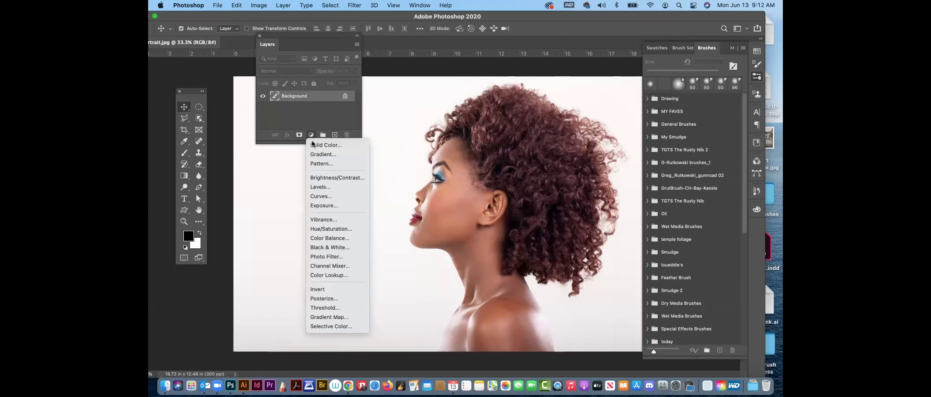
{"action": "left_click", "coordinate": [329, 187]}
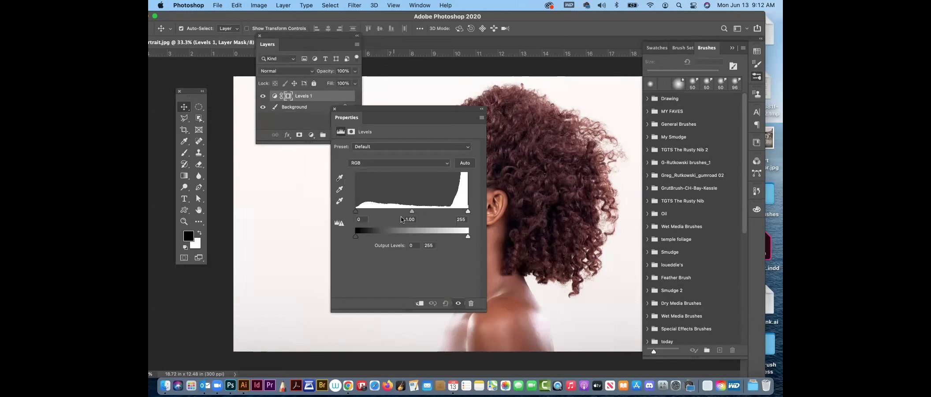
{"action": "left_click_drag", "start_coordinate": [400, 113], "coordinate": [286, 146]}
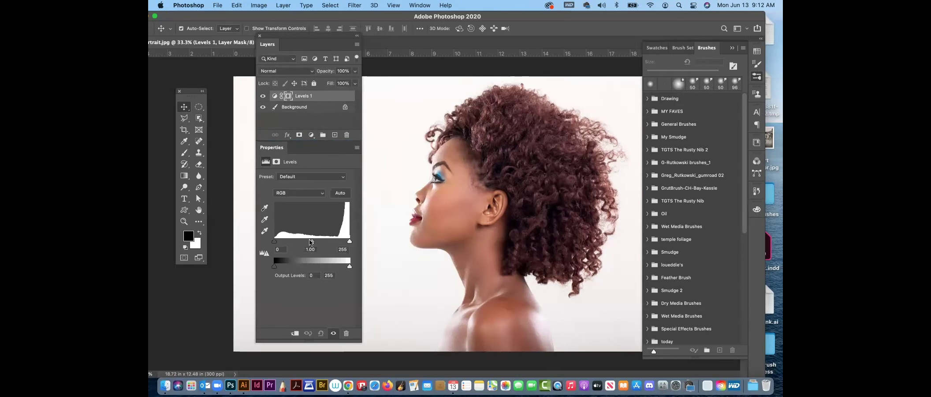
{"action": "left_click_drag", "start_coordinate": [311, 242], "coordinate": [325, 245]}
{"action": "left_click_drag", "start_coordinate": [320, 242], "coordinate": [328, 243]}
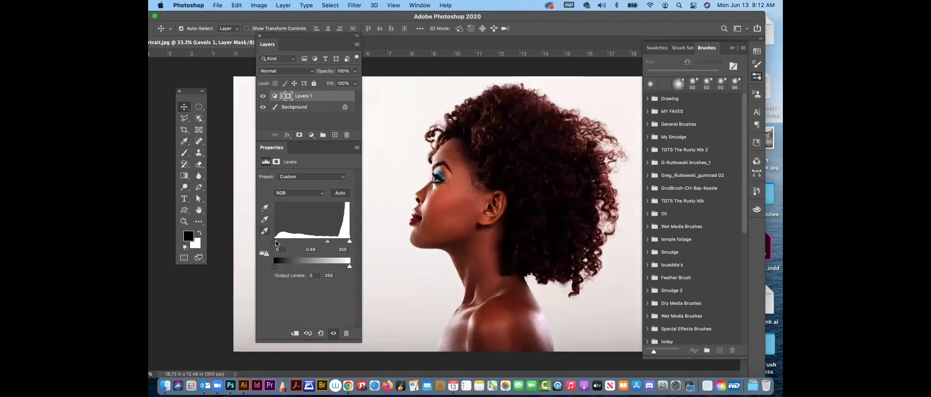
{"action": "left_click_drag", "start_coordinate": [283, 243], "coordinate": [294, 243]}
{"action": "left_click_drag", "start_coordinate": [350, 241], "coordinate": [343, 242]}
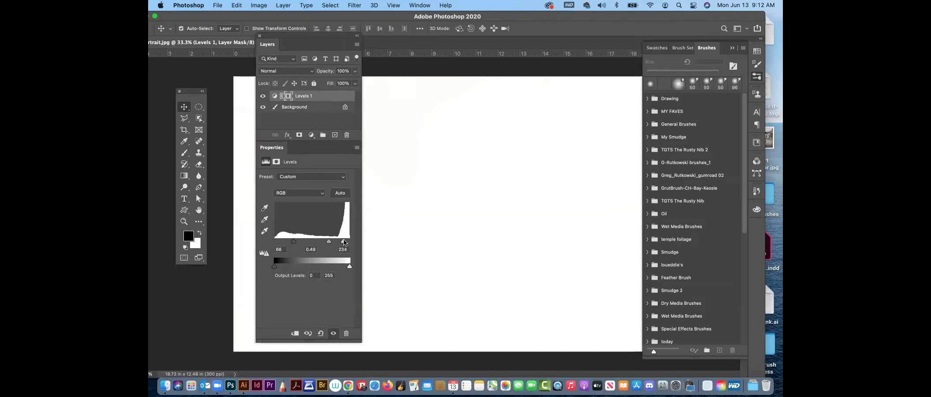
{"action": "left_click", "coordinate": [278, 48]}
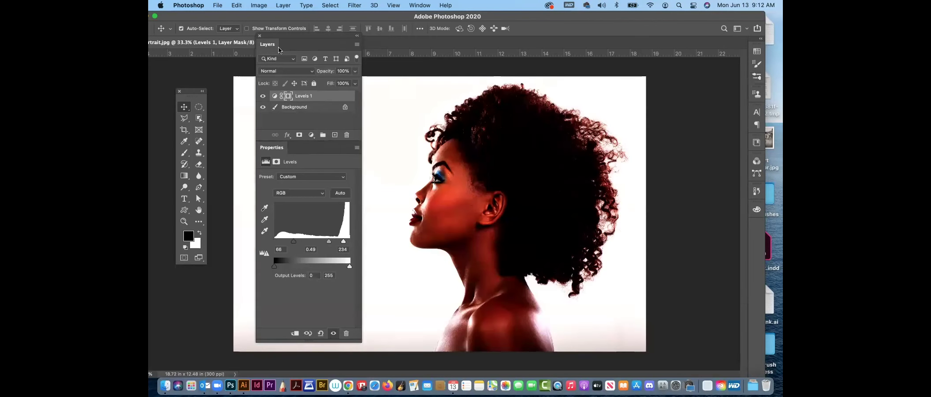
Add a Hue/Saturation layer above Levels 1 with saturation +18, then deselect it
{"action": "left_click", "coordinate": [323, 101]}
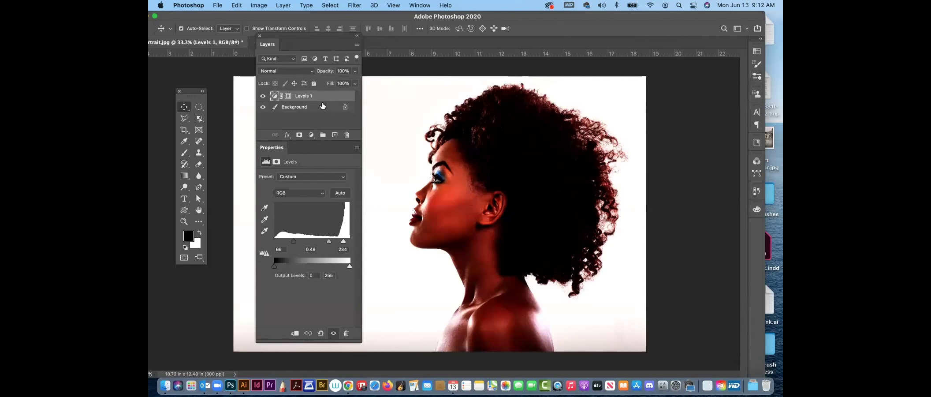
{"action": "left_click", "coordinate": [312, 135]}
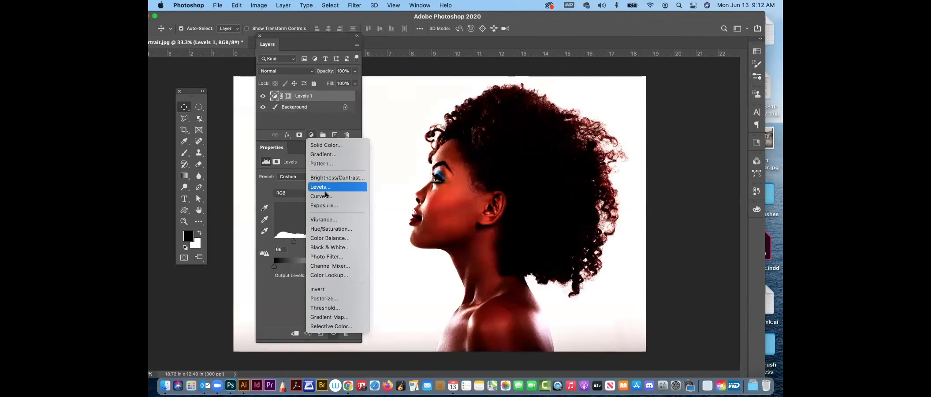
{"action": "left_click", "coordinate": [331, 228]}
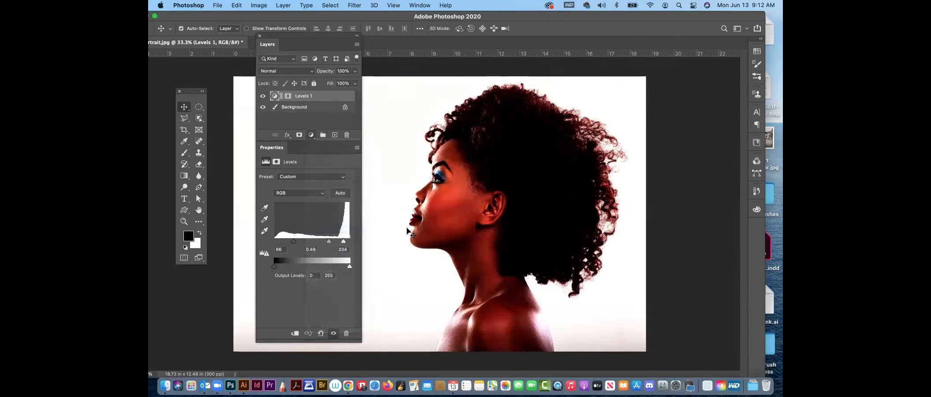
{"action": "left_click", "coordinate": [303, 207]}
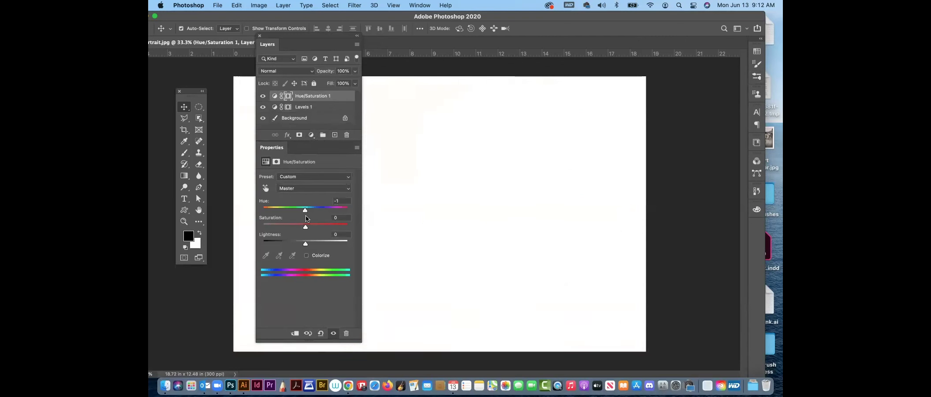
{"action": "left_click_drag", "start_coordinate": [306, 227], "coordinate": [334, 232]}
{"action": "left_click", "coordinate": [388, 81]}
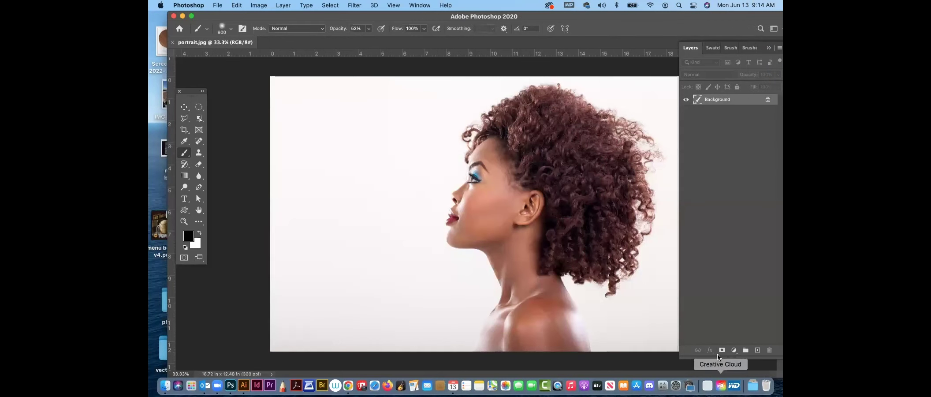
Add a Hue/Saturation adjustment layer with Saturation raised to +59
{"action": "left_click", "coordinate": [734, 350]}
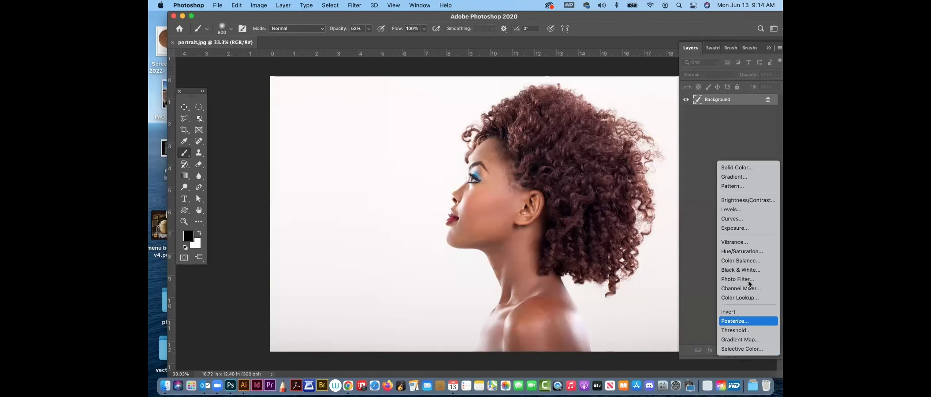
{"action": "left_click", "coordinate": [744, 251]}
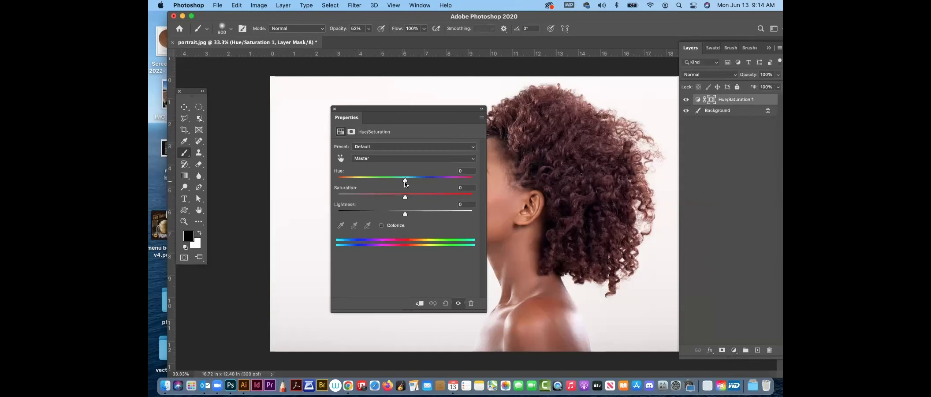
{"action": "left_click_drag", "start_coordinate": [405, 196], "coordinate": [445, 197]}
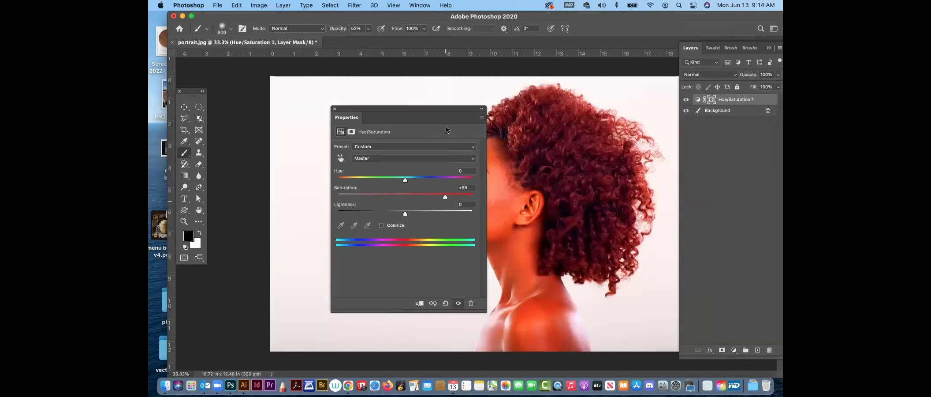
{"action": "left_click_drag", "start_coordinate": [425, 108], "coordinate": [357, 132]}
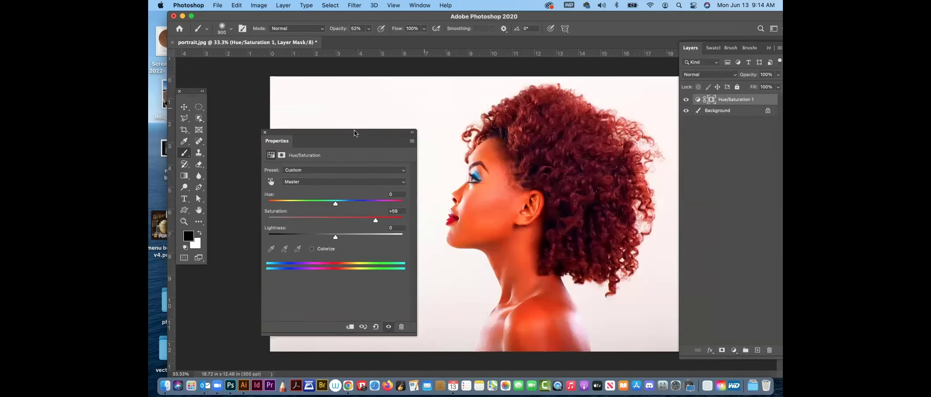
{"action": "left_click", "coordinate": [265, 133]}
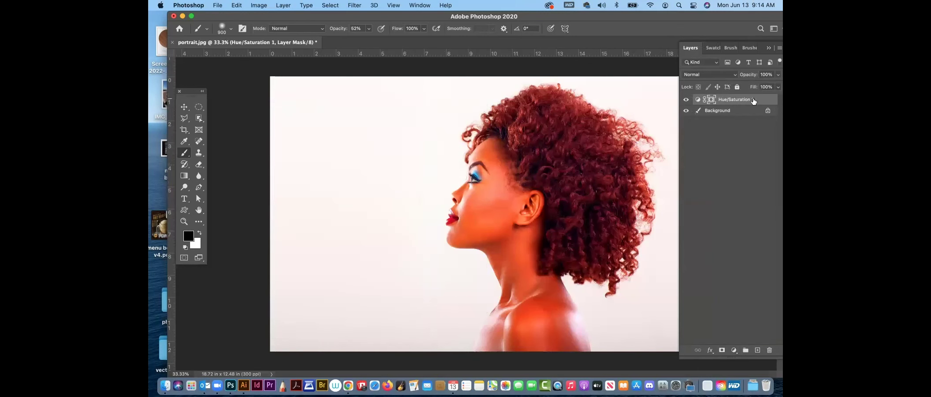
Reopen the Hue/Saturation properties and set Hue to +10 and Lightness to +28
{"action": "left_click", "coordinate": [767, 101]}
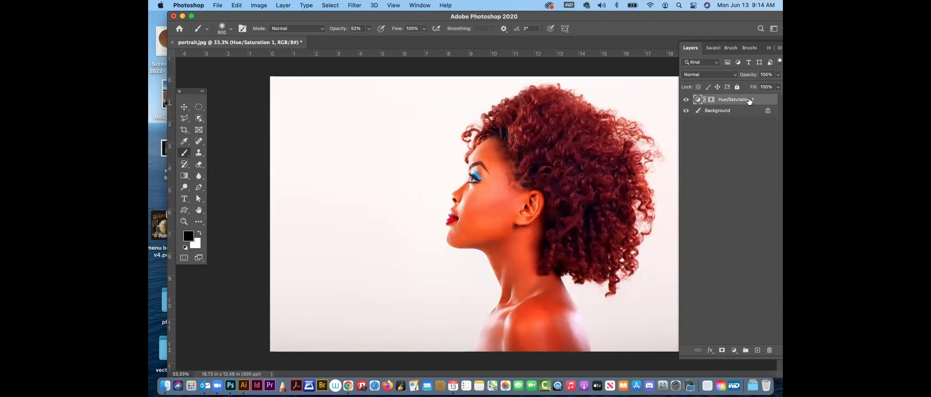
{"action": "left_click", "coordinate": [419, 7]}
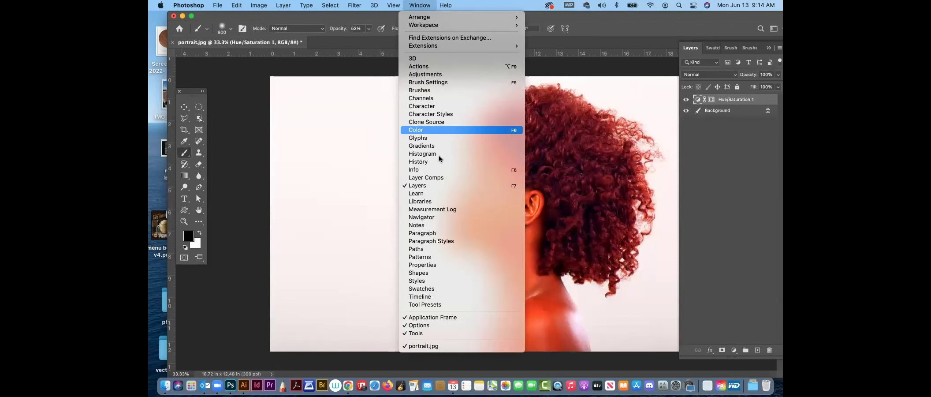
{"action": "left_click", "coordinate": [451, 265]}
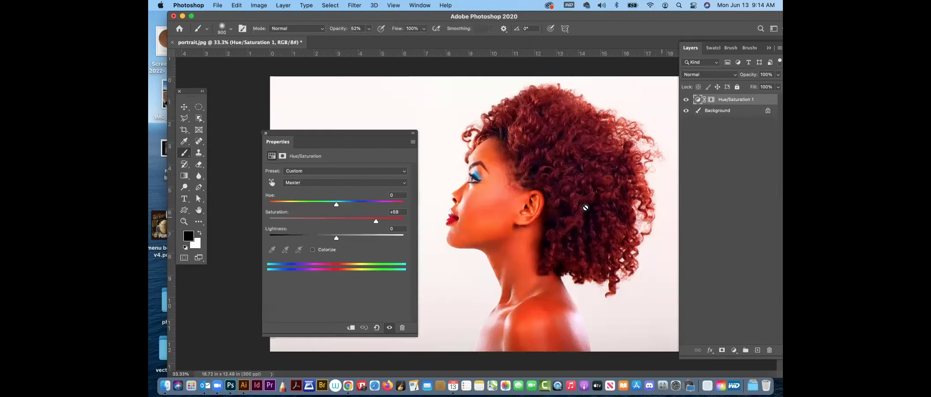
{"action": "left_click_drag", "start_coordinate": [362, 135], "coordinate": [354, 96]}
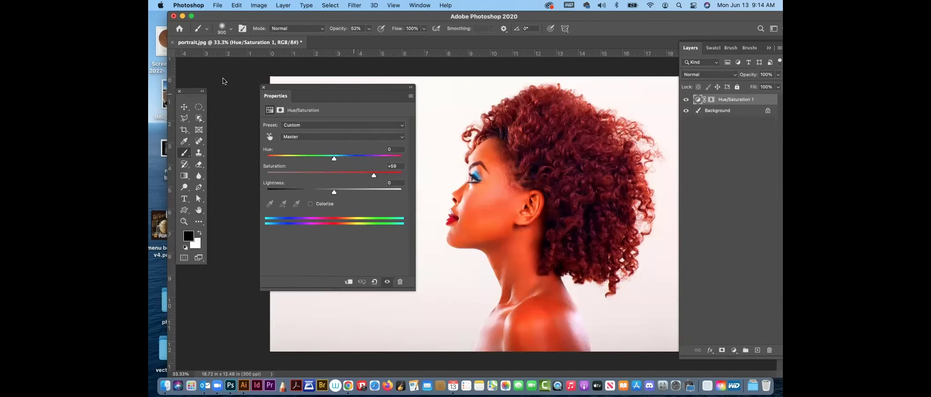
{"action": "mouse_move", "coordinate": [336, 161]}
{"action": "left_mouse_down"}
{"action": "mouse_move", "coordinate": [359, 161]}
{"action": "mouse_move", "coordinate": [319, 163]}
{"action": "mouse_move", "coordinate": [336, 164]}
{"action": "left_mouse_up"}
{"action": "left_click_drag", "start_coordinate": [335, 193], "coordinate": [353, 192]}
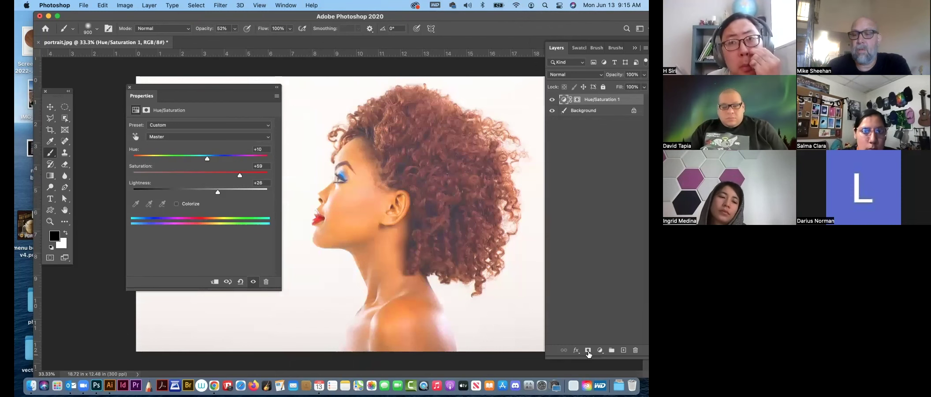
Close the Hue/Saturation properties and drag the Hue/Saturation 1 layer to the trash
{"action": "left_click", "coordinate": [129, 87]}
{"action": "left_click", "coordinate": [595, 132]}
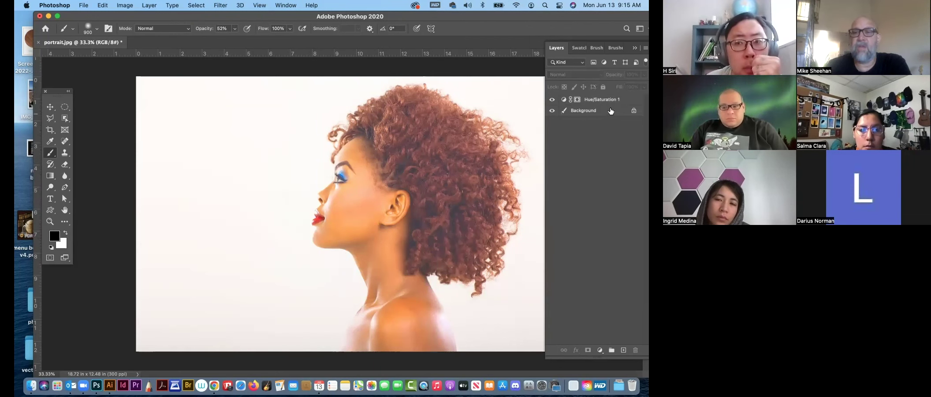
{"action": "left_click_drag", "start_coordinate": [627, 100], "coordinate": [635, 350]}
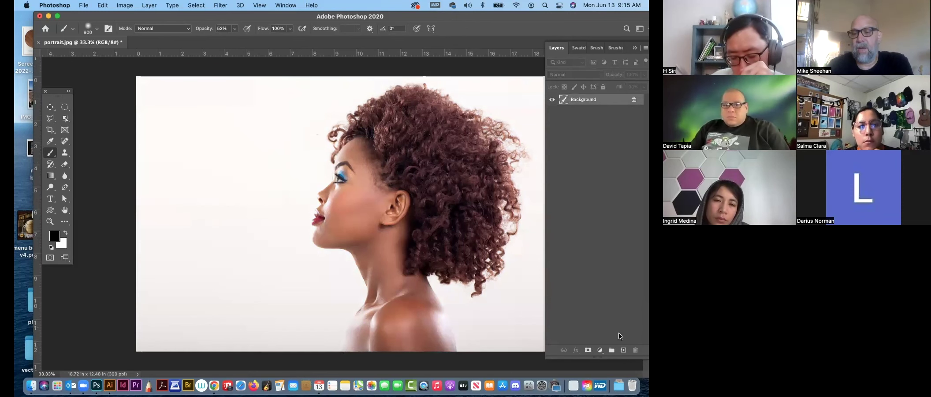
{"action": "left_click", "coordinate": [600, 349]}
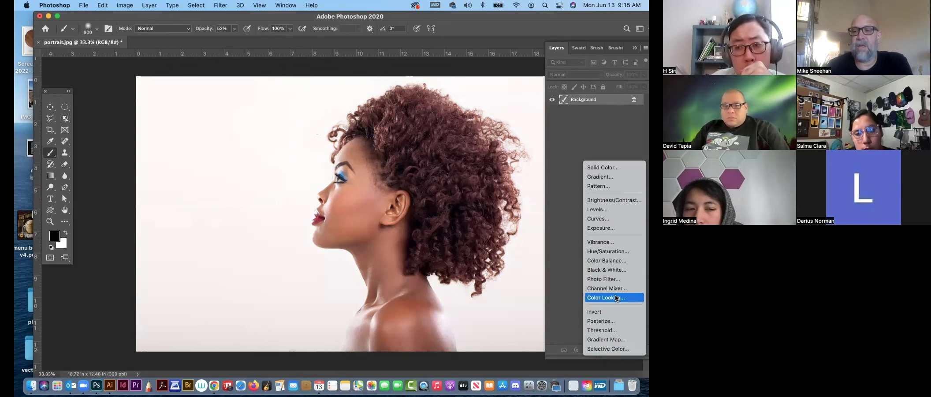
Dismiss the new adjustment layer menu without adding any adjustment
{"action": "left_click", "coordinate": [251, 117]}
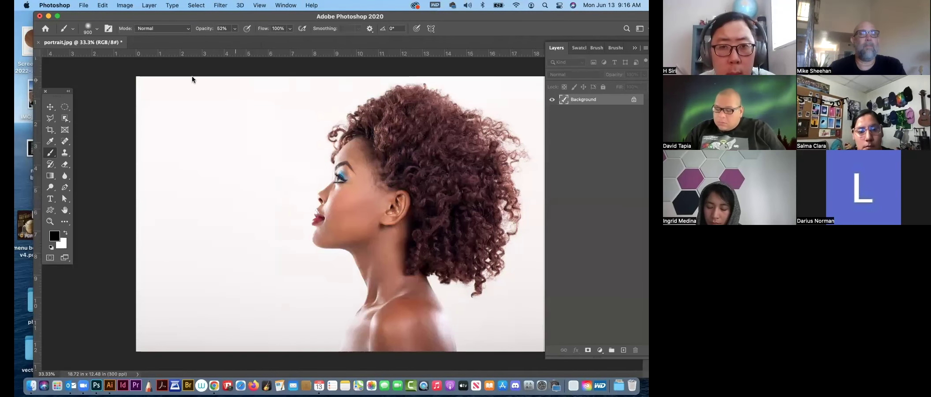
{"action": "key", "text": "XF86AudioRaiseVolume"}
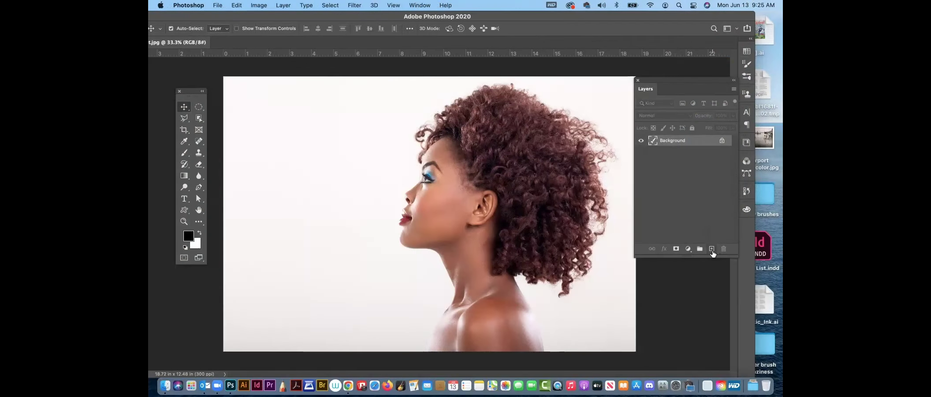
On a new layer, fill an elliptical selection at the upper left with red
{"action": "left_click", "coordinate": [712, 249]}
{"action": "left_click", "coordinate": [199, 107]}
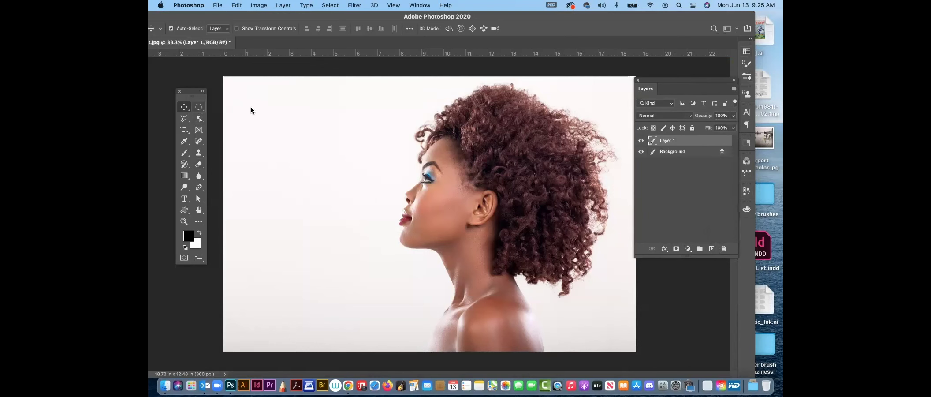
{"action": "left_click_drag", "start_coordinate": [254, 106], "coordinate": [340, 210]}
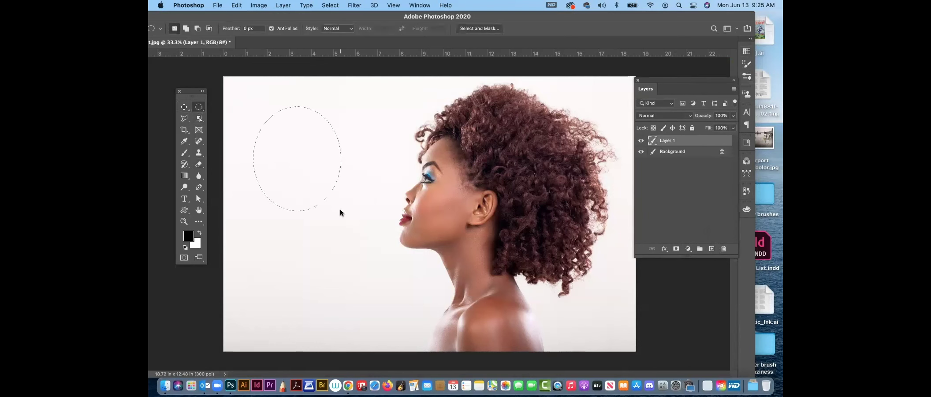
{"action": "left_click", "coordinate": [745, 51]}
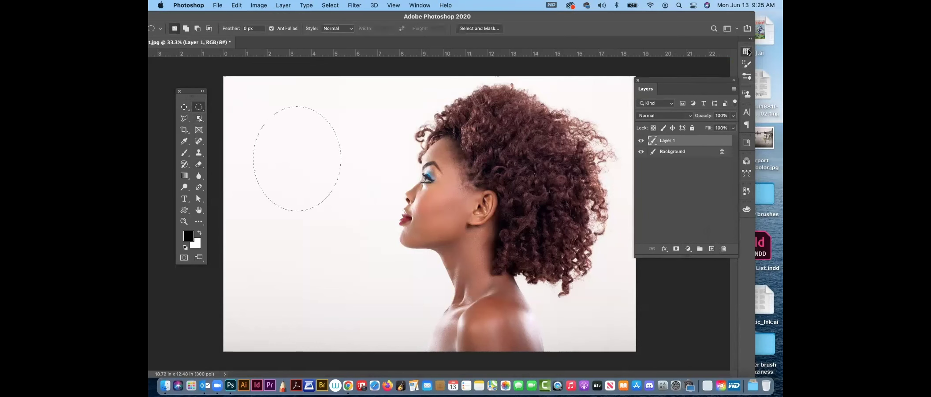
{"action": "left_click", "coordinate": [688, 62]}
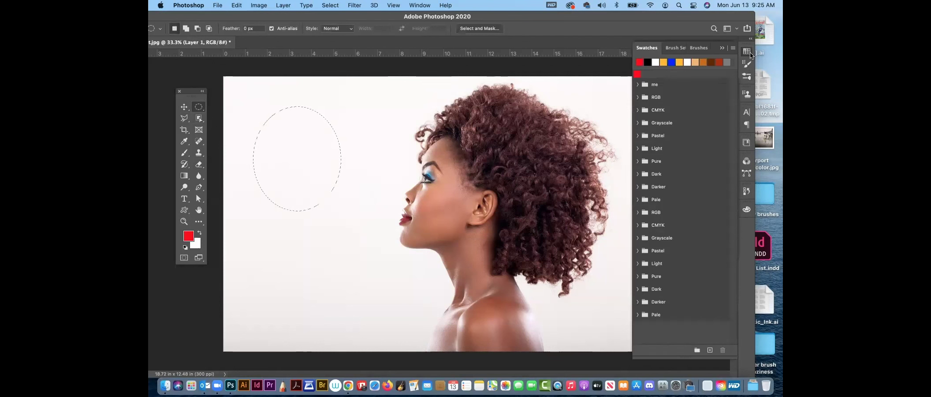
{"action": "left_click", "coordinate": [751, 53]}
{"action": "key", "text": "alt+BackSpace"}
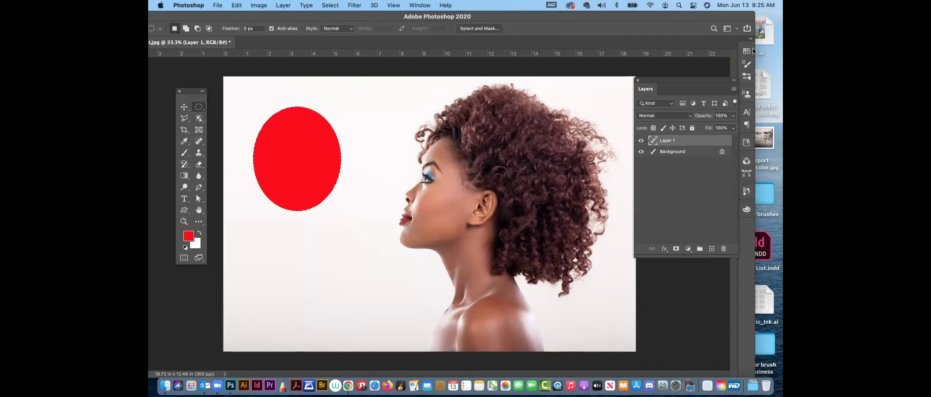
Fill a small circular selection below the red one with orange
{"action": "left_click_drag", "start_coordinate": [305, 244], "coordinate": [335, 278]}
{"action": "left_click", "coordinate": [749, 53]}
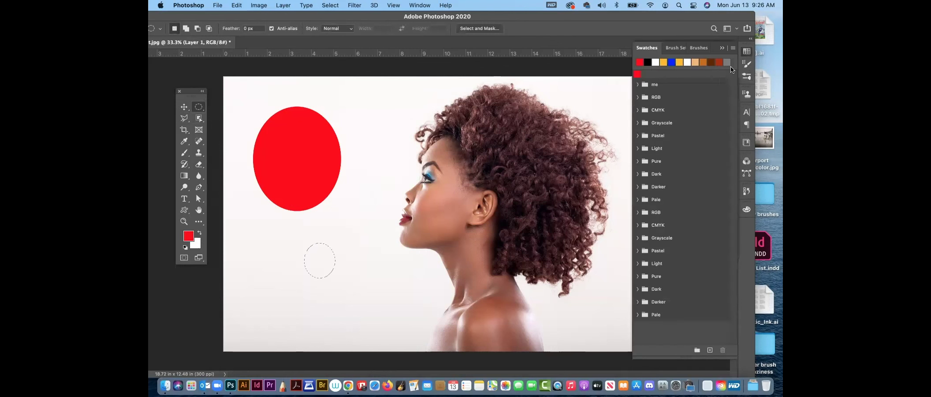
{"action": "left_click", "coordinate": [707, 61]}
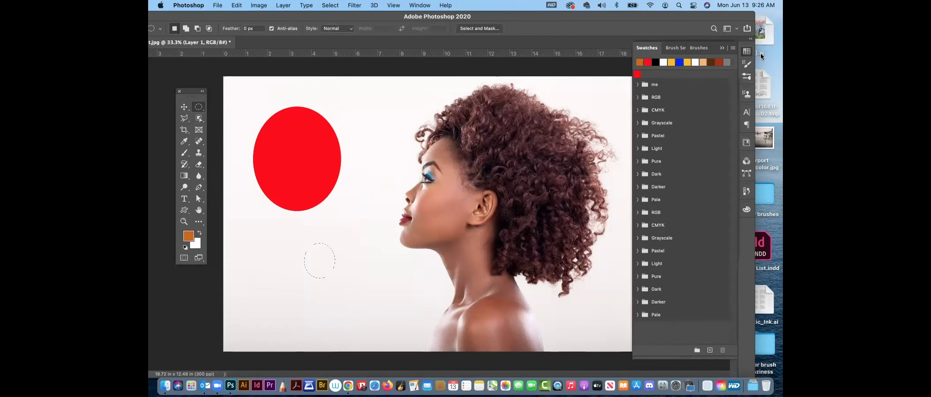
{"action": "key", "text": "alt+BackSpace"}
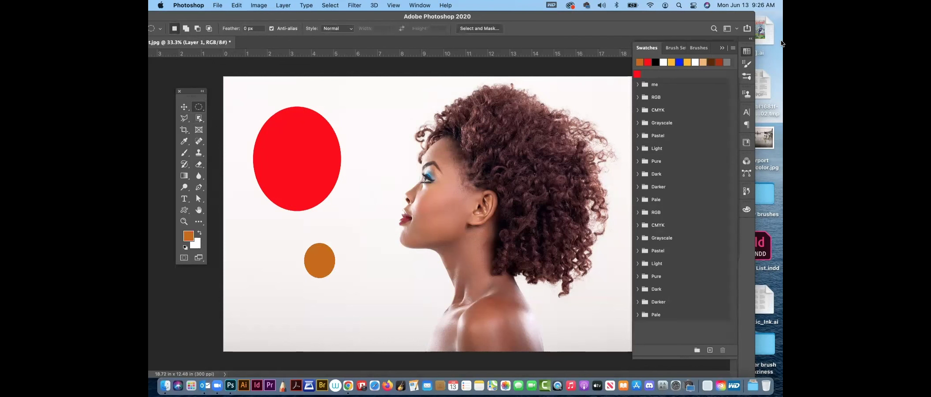
{"action": "left_click", "coordinate": [746, 53]}
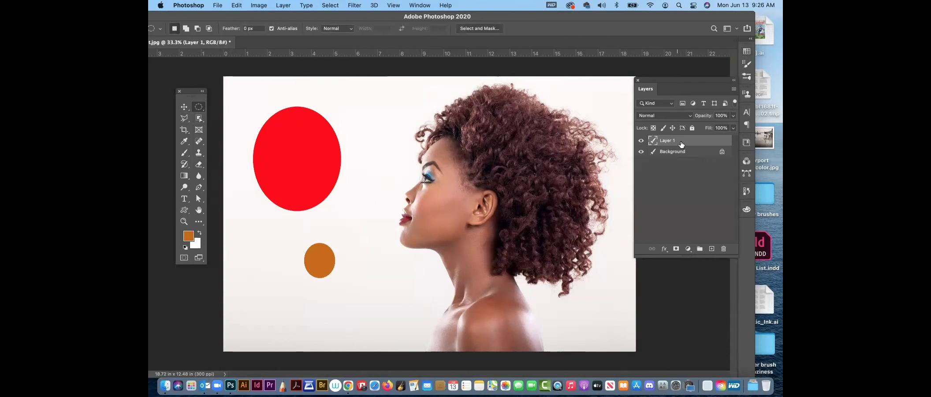
{"action": "left_click", "coordinate": [747, 52]}
{"action": "left_click", "coordinate": [748, 51]}
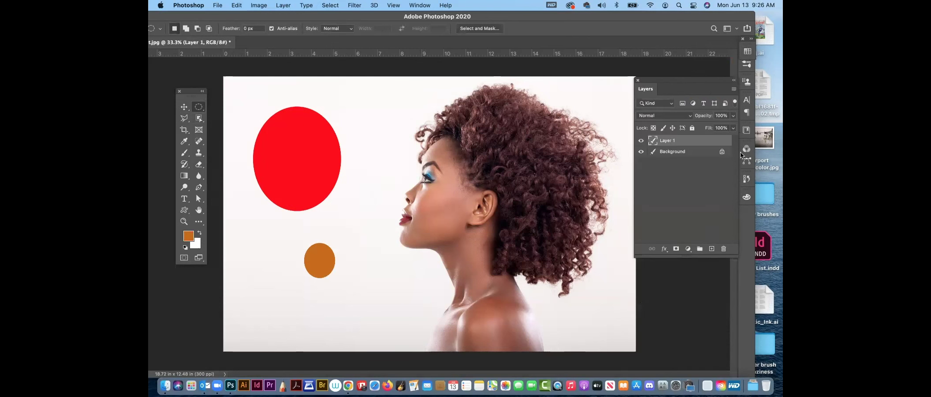
Add Layer 2, pick yellow-orange, and select another small oval
{"action": "left_click", "coordinate": [711, 249]}
{"action": "left_click", "coordinate": [748, 48]}
{"action": "left_click", "coordinate": [688, 62]}
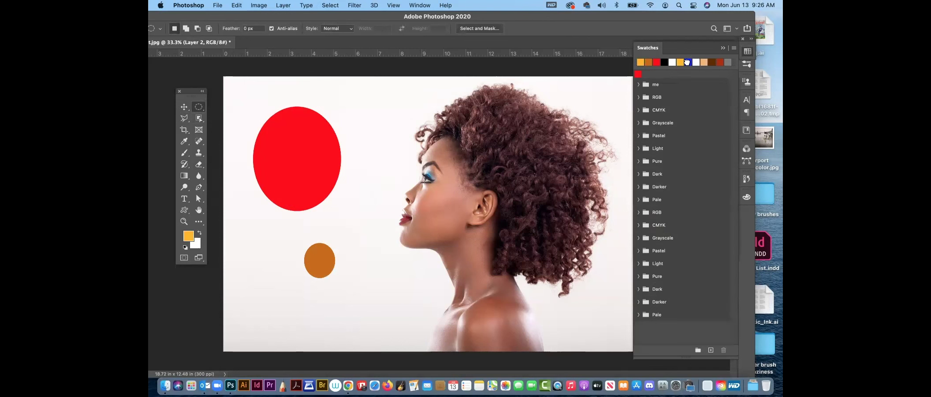
{"action": "left_click_drag", "start_coordinate": [364, 111], "coordinate": [390, 137]}
Fill the Layer 2 oval with yellow-orange and deselect it
{"action": "key", "text": "alt+BackSpace"}
{"action": "key", "text": "super+d"}
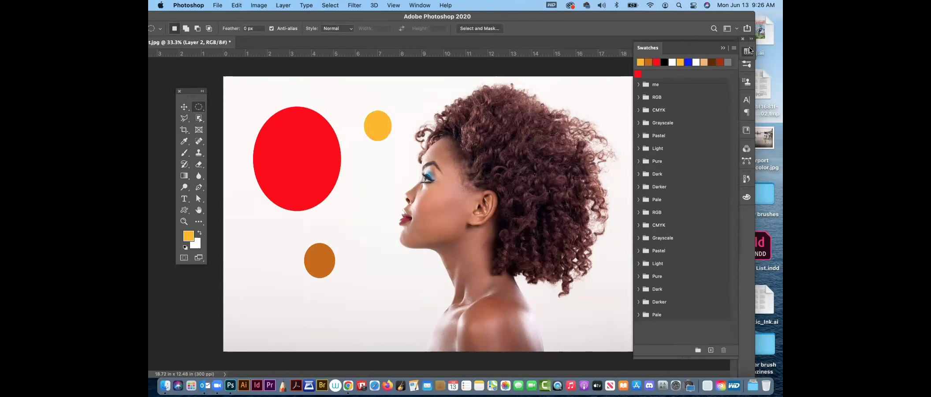
{"action": "left_click", "coordinate": [748, 50]}
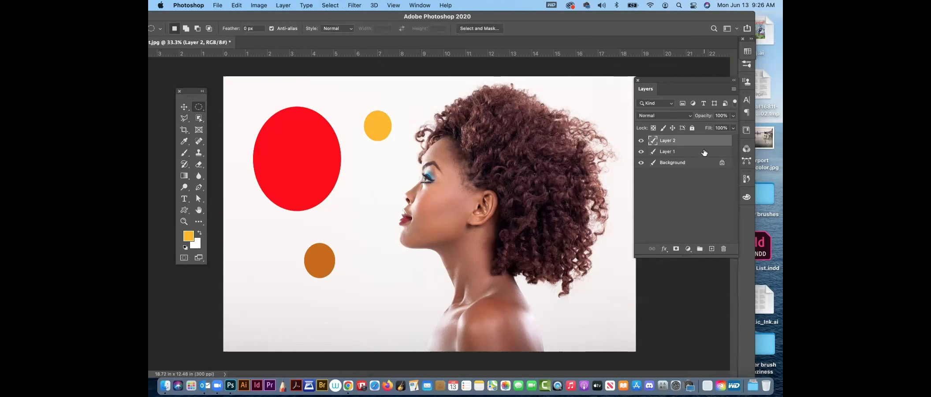
Put Layer 2 and Layer 1 into a new group named 'graphic elements'
{"action": "left_click", "coordinate": [700, 249]}
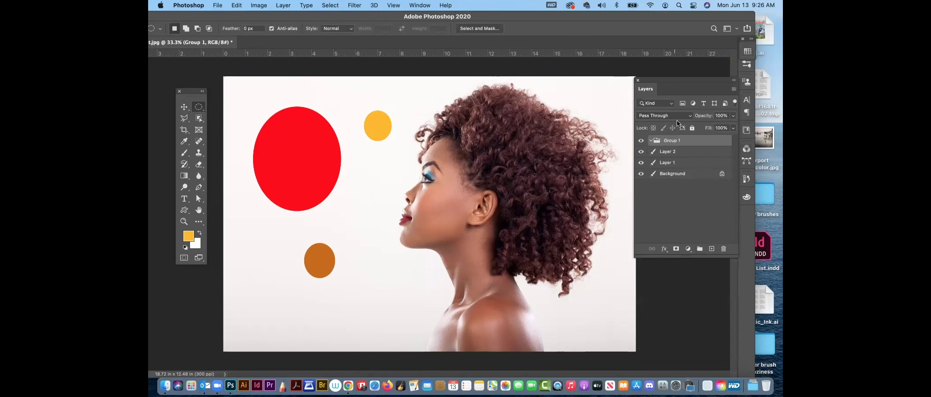
{"action": "left_click_drag", "start_coordinate": [690, 154], "coordinate": [695, 141]}
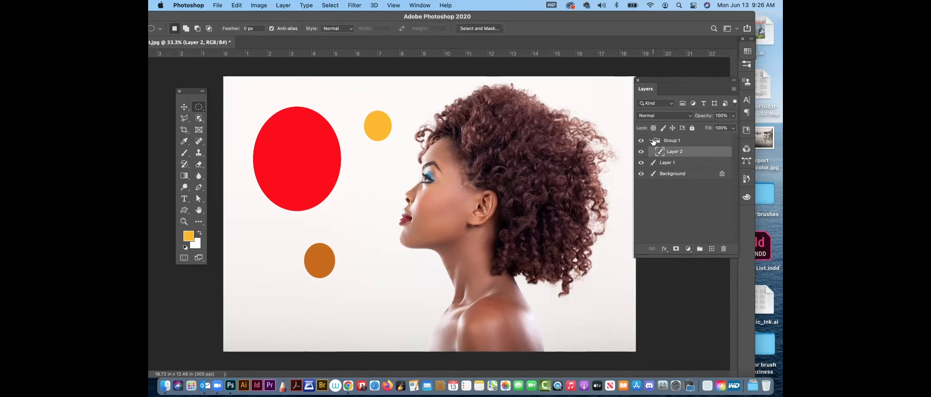
{"action": "left_click", "coordinate": [653, 141]}
{"action": "left_click_drag", "start_coordinate": [681, 150], "coordinate": [675, 145]}
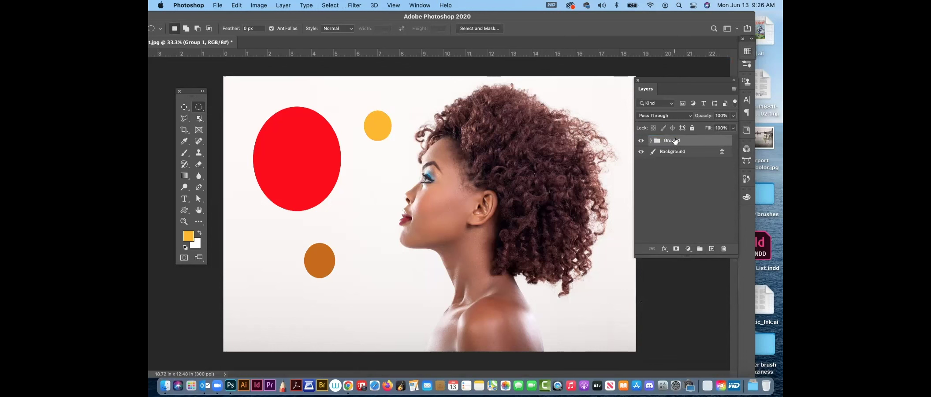
{"action": "double_click", "coordinate": [675, 140]}
{"action": "type", "text": "graphic elements"}
{"action": "key", "text": "Return"}
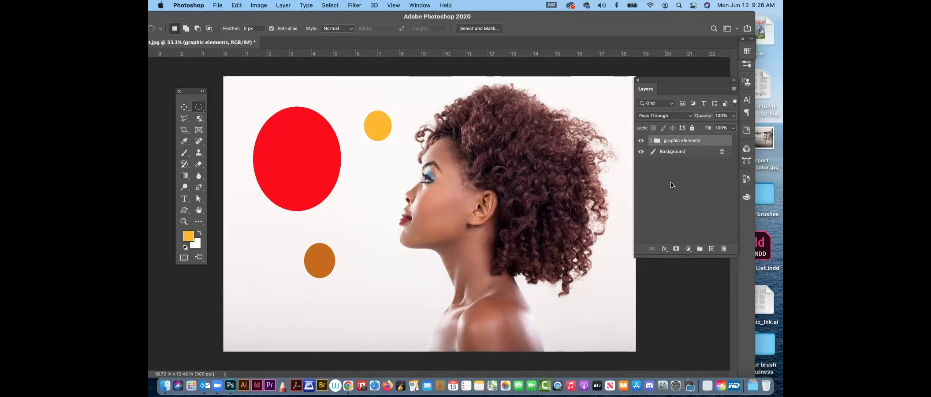
Expand and collapse the 'graphic elements' group and toggle its visibility off and on
{"action": "left_click", "coordinate": [671, 167]}
{"action": "left_click", "coordinate": [651, 140]}
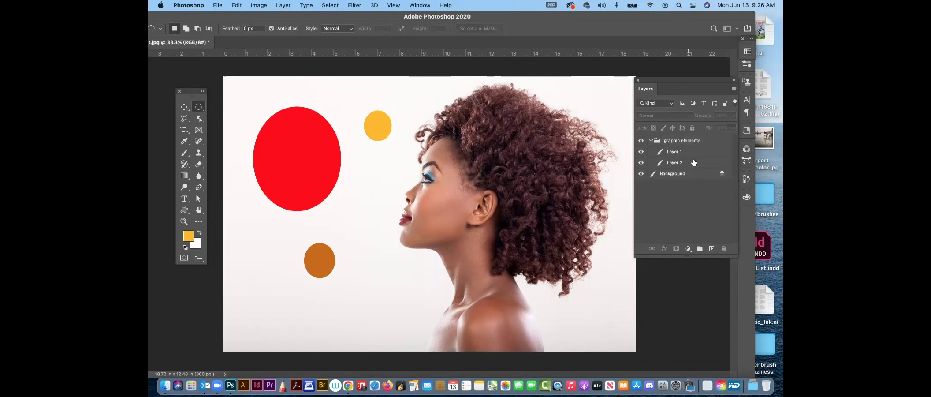
{"action": "left_click", "coordinate": [651, 141]}
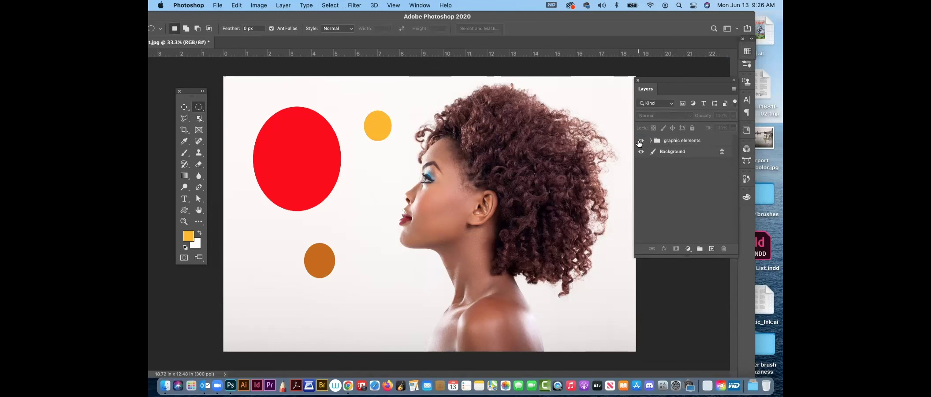
{"action": "left_click", "coordinate": [640, 141]}
{"action": "left_click", "coordinate": [640, 141]}
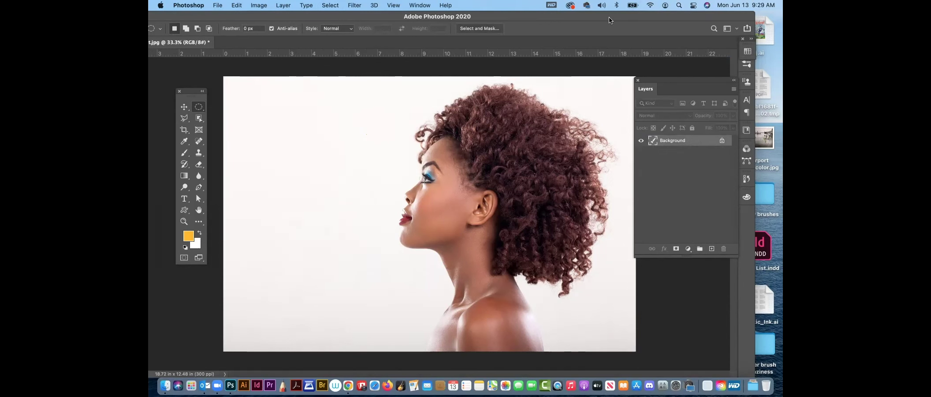
{"action": "left_click_drag", "start_coordinate": [611, 20], "coordinate": [588, 149]}
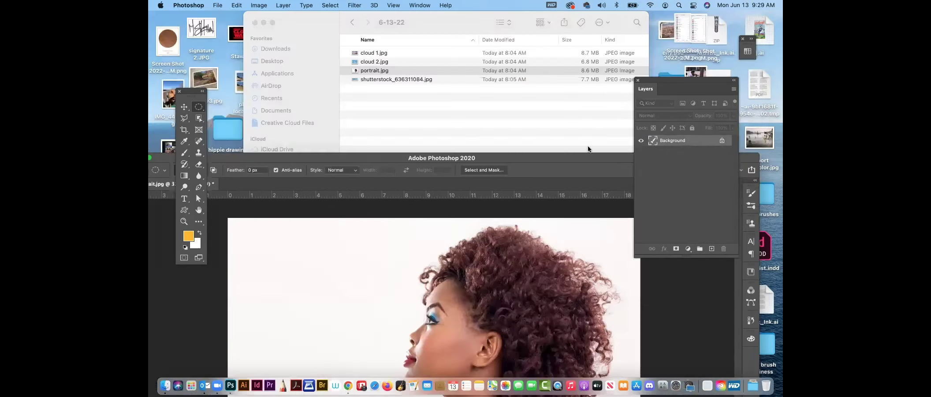
Open cloud 2.jpg from Finder and copy it into portrait.jpg with the Move tool
{"action": "left_click", "coordinate": [374, 71]}
{"action": "double_click", "coordinate": [356, 62]}
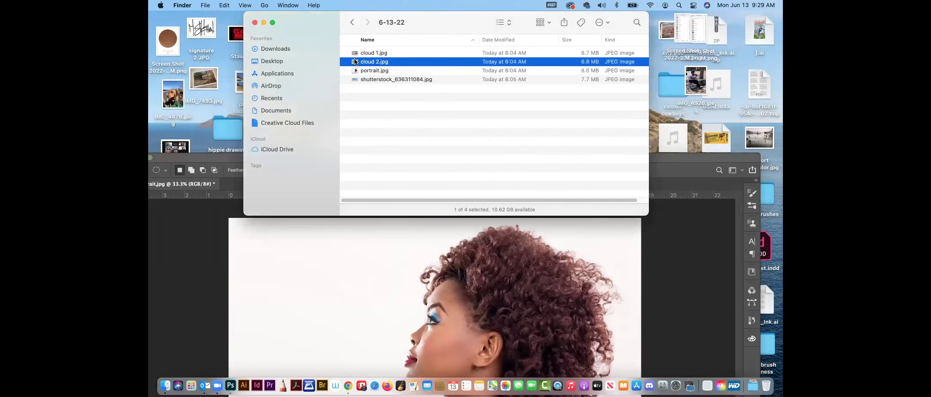
{"action": "left_click_drag", "start_coordinate": [375, 163], "coordinate": [375, 31]}
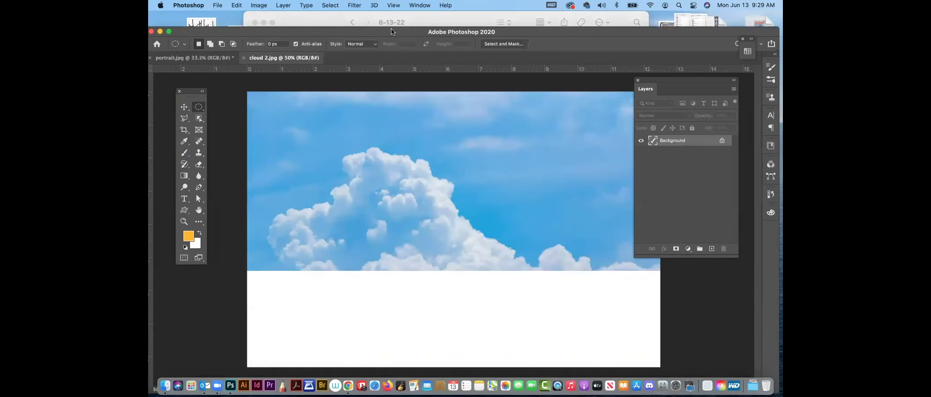
{"action": "left_click_drag", "start_coordinate": [284, 52], "coordinate": [534, 27]}
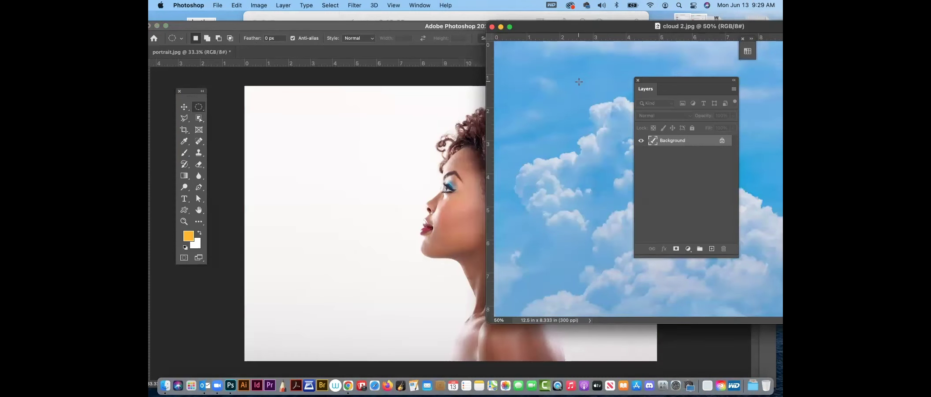
{"action": "left_click", "coordinate": [184, 106]}
{"action": "left_click_drag", "start_coordinate": [434, 196], "coordinate": [523, 114]}
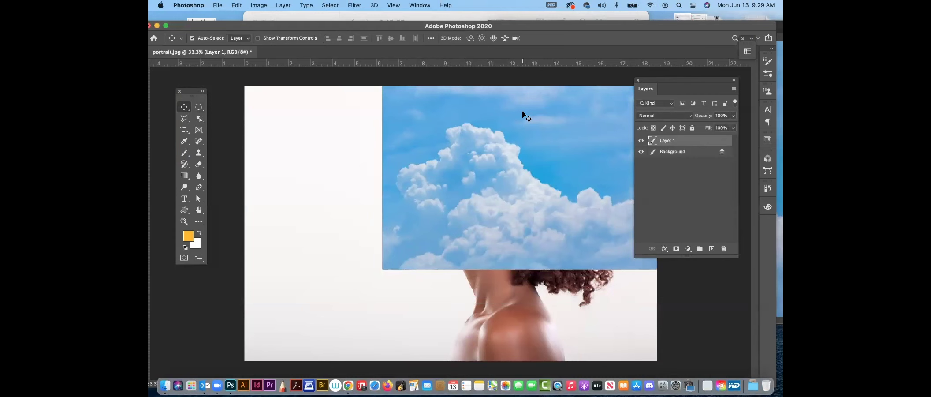
Lower the cloud layer to 61% opacity, then enlarge it and move it over the head
{"action": "left_click", "coordinate": [734, 115]}
{"action": "left_click_drag", "start_coordinate": [733, 127], "coordinate": [717, 126]}
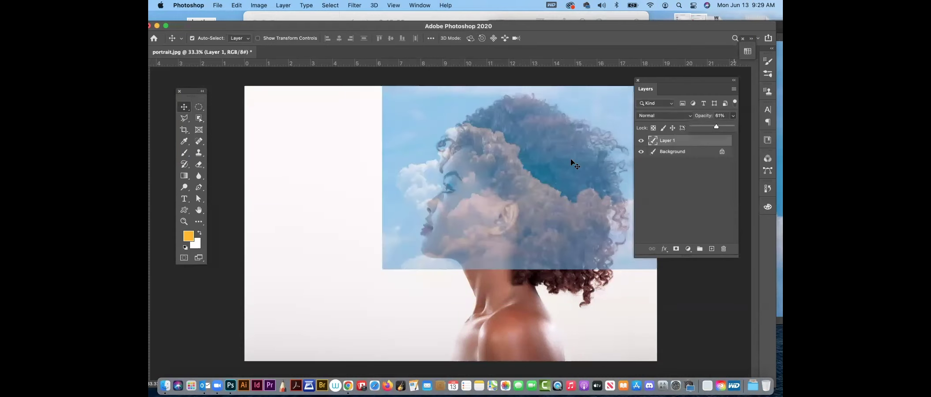
{"action": "key", "text": "super+t"}
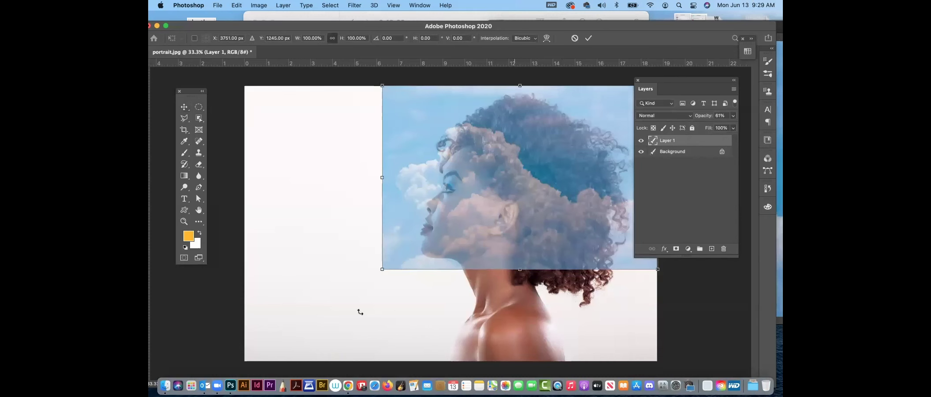
{"action": "left_click_drag", "start_coordinate": [381, 269], "coordinate": [271, 382]}
{"action": "left_click_drag", "start_coordinate": [373, 312], "coordinate": [516, 284]}
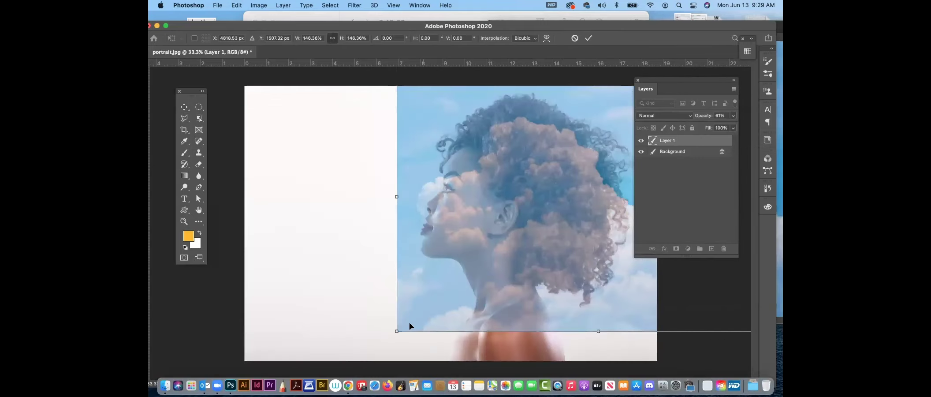
{"action": "left_click_drag", "start_coordinate": [397, 329], "coordinate": [355, 364]}
{"action": "left_click_drag", "start_coordinate": [482, 296], "coordinate": [501, 296]}
Restore the clouds to 100% opacity and commit the 163% transform
{"action": "left_click", "coordinate": [733, 116]}
{"action": "left_click_drag", "start_coordinate": [716, 127], "coordinate": [758, 134]}
{"action": "left_click", "coordinate": [698, 187]}
{"action": "left_click", "coordinate": [699, 186]}
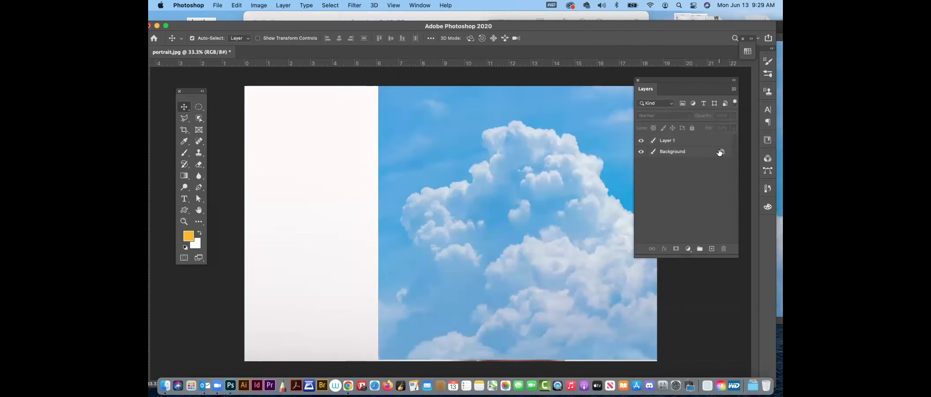
Unlock the Background as Layer 0 and move the cloud layer beneath it
{"action": "left_click", "coordinate": [722, 153]}
{"action": "left_click_drag", "start_coordinate": [696, 141], "coordinate": [697, 173]}
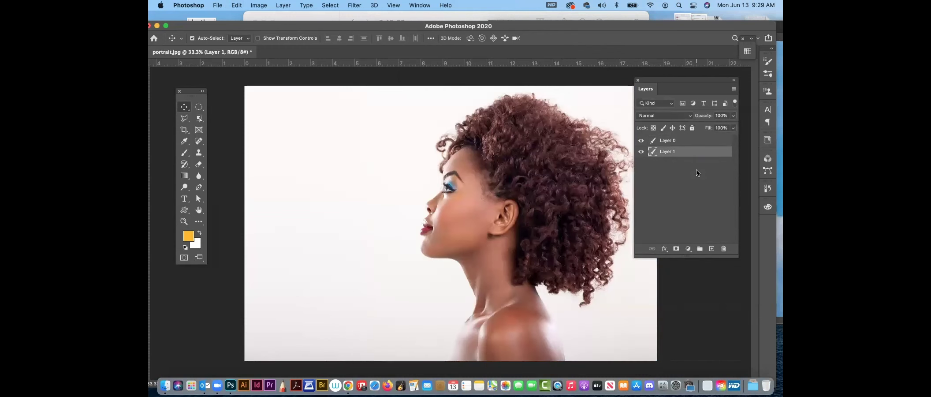
{"action": "left_click", "coordinate": [687, 139]}
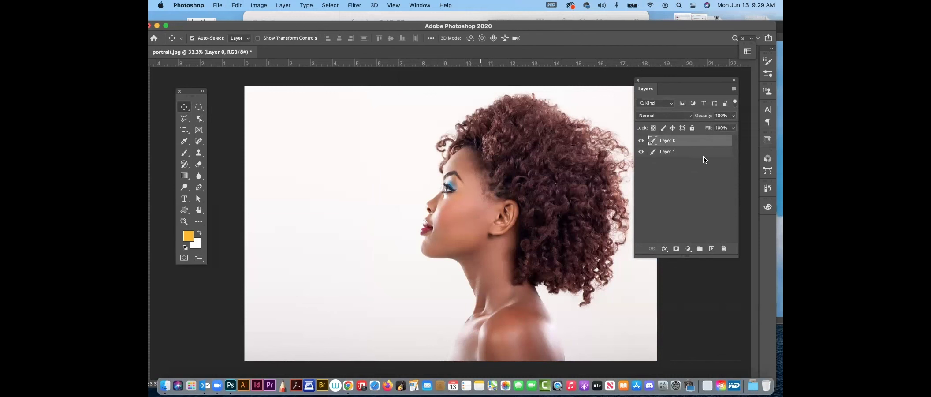
Rename the cloud layer 'cloud' and Layer 0 'portrait'
{"action": "double_click", "coordinate": [671, 152]}
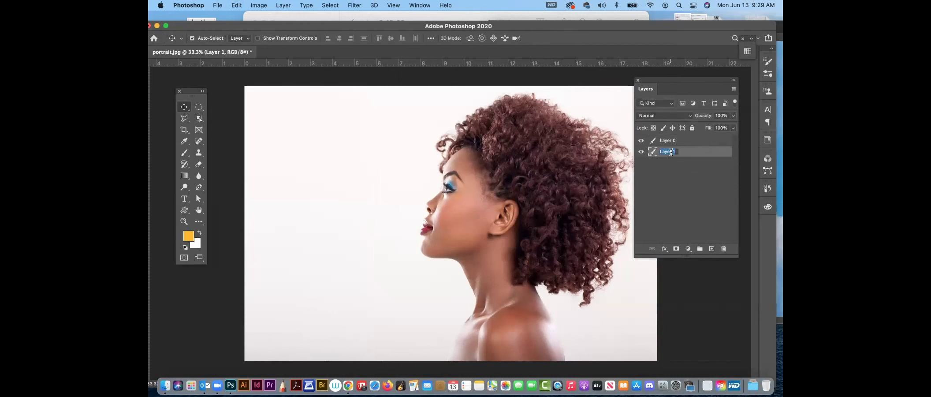
{"action": "type", "text": "clouds"}
{"action": "left_click", "coordinate": [686, 141]}
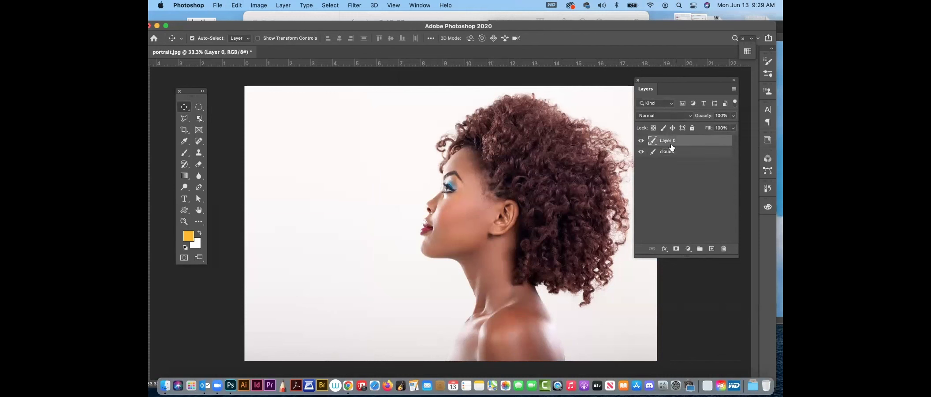
{"action": "double_click", "coordinate": [671, 142]}
{"action": "type", "text": "portrait"}
{"action": "key", "text": "Return"}
Add a mask to the portrait layer and set a 900 px, 0% hardness brush
{"action": "left_click", "coordinate": [676, 249]}
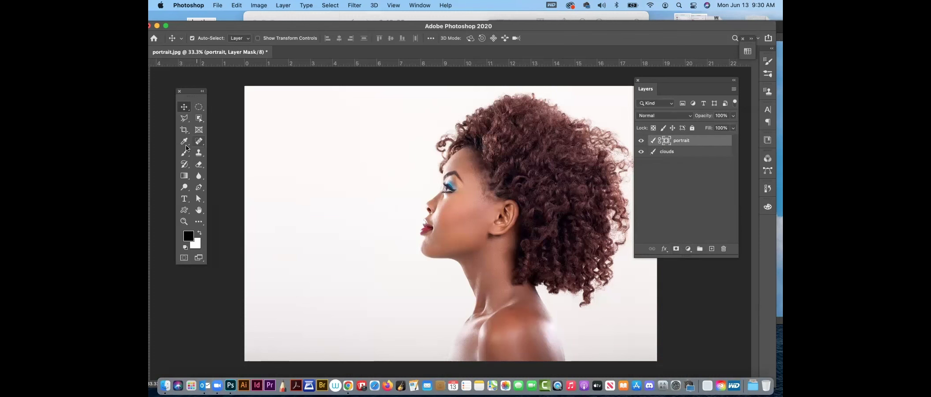
{"action": "key", "text": "b"}
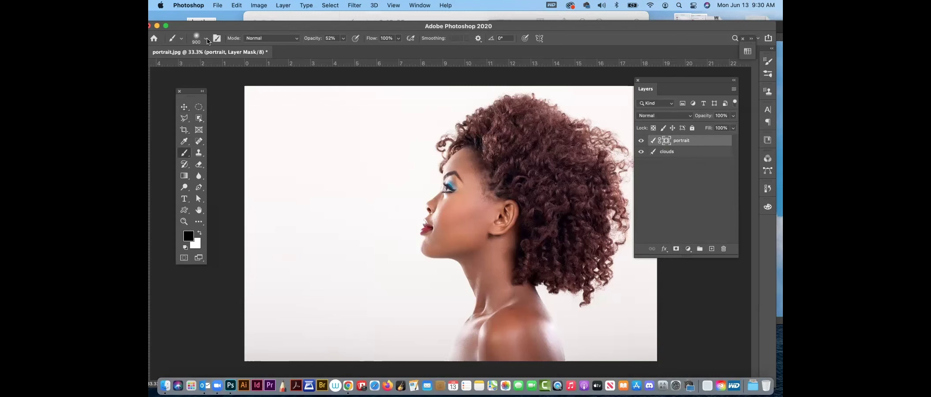
{"action": "left_click", "coordinate": [206, 39]}
{"action": "key", "text": "Tab"}
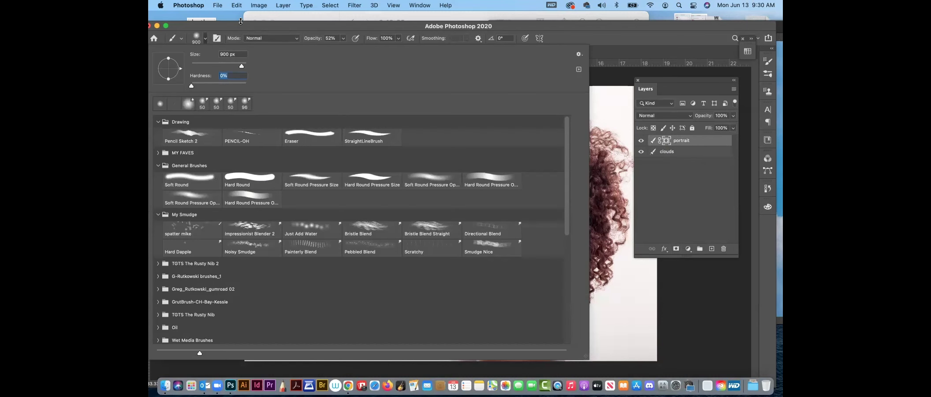
{"action": "left_click", "coordinate": [343, 28]}
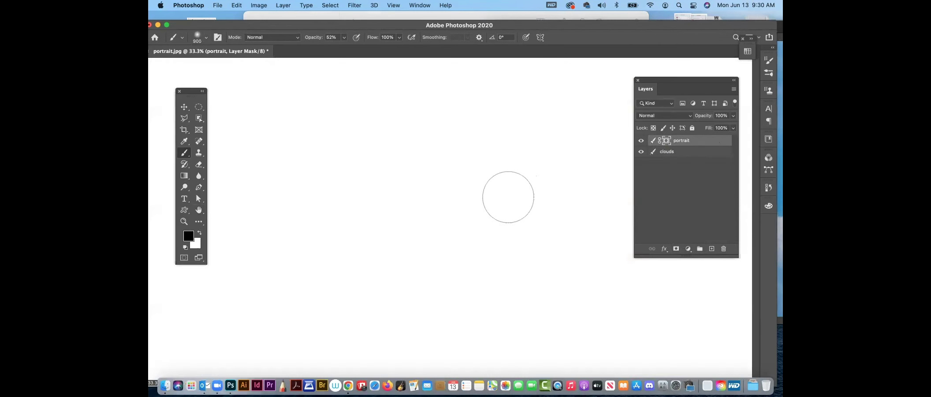
Paint black on the mask over the head, redoing the stroke near the ear
{"action": "mouse_move", "coordinate": [507, 197]}
{"action": "left_mouse_down"}
{"action": "mouse_move", "coordinate": [459, 172]}
{"action": "mouse_move", "coordinate": [487, 213]}
{"action": "mouse_move", "coordinate": [474, 220]}
{"action": "mouse_move", "coordinate": [480, 244]}
{"action": "left_mouse_up"}
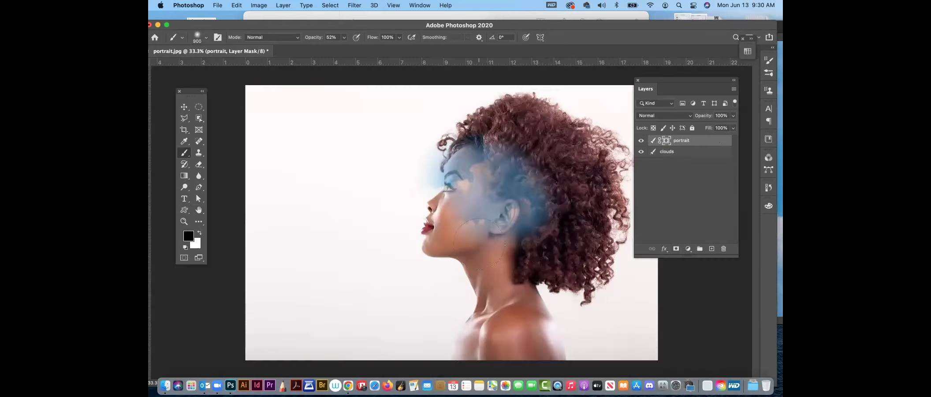
{"action": "key", "text": "super+z"}
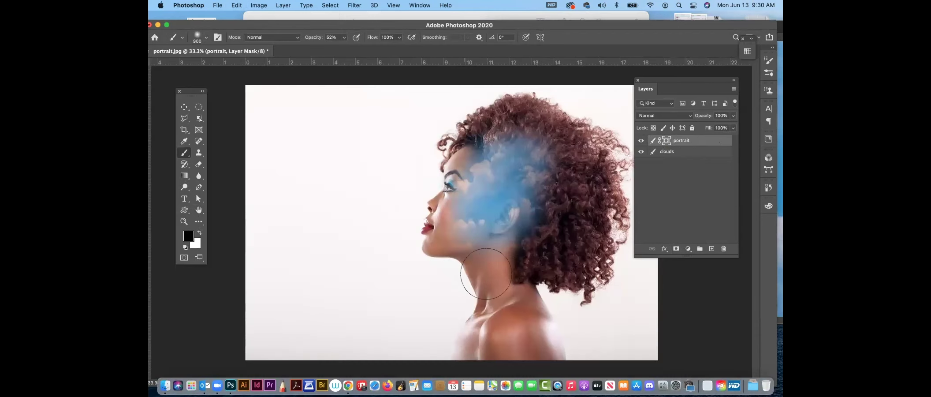
{"action": "mouse_move", "coordinate": [486, 274]}
{"action": "left_mouse_down"}
{"action": "mouse_move", "coordinate": [485, 234]}
{"action": "mouse_move", "coordinate": [499, 285]}
{"action": "mouse_move", "coordinate": [505, 247]}
{"action": "mouse_move", "coordinate": [527, 222]}
{"action": "left_mouse_up"}
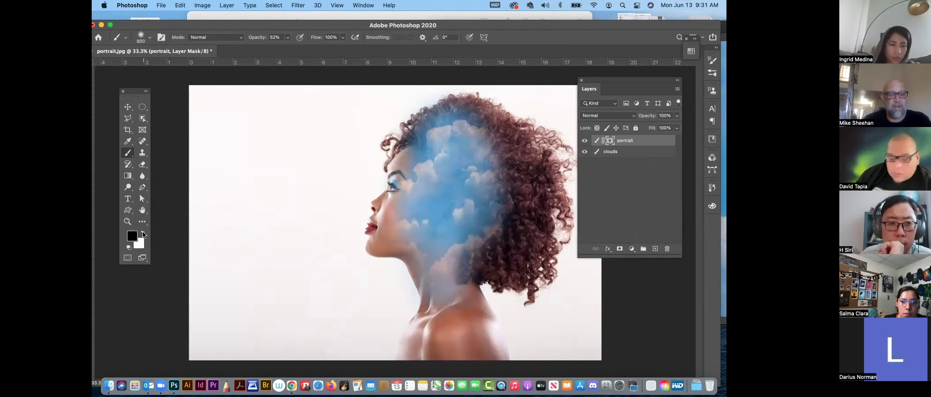
Swap to white and paint the mask back over the ear and hair edges
{"action": "left_click", "coordinate": [143, 233]}
{"action": "mouse_move", "coordinate": [475, 192]}
{"action": "left_mouse_down"}
{"action": "mouse_move", "coordinate": [429, 228]}
{"action": "mouse_move", "coordinate": [481, 254]}
{"action": "mouse_move", "coordinate": [492, 229]}
{"action": "mouse_move", "coordinate": [461, 169]}
{"action": "mouse_move", "coordinate": [493, 209]}
{"action": "mouse_move", "coordinate": [483, 225]}
{"action": "mouse_move", "coordinate": [443, 204]}
{"action": "mouse_move", "coordinate": [412, 216]}
{"action": "mouse_move", "coordinate": [456, 207]}
{"action": "mouse_move", "coordinate": [467, 237]}
{"action": "mouse_move", "coordinate": [450, 220]}
{"action": "mouse_move", "coordinate": [481, 174]}
{"action": "mouse_move", "coordinate": [504, 259]}
{"action": "mouse_move", "coordinate": [491, 313]}
{"action": "mouse_move", "coordinate": [507, 347]}
{"action": "left_mouse_up"}
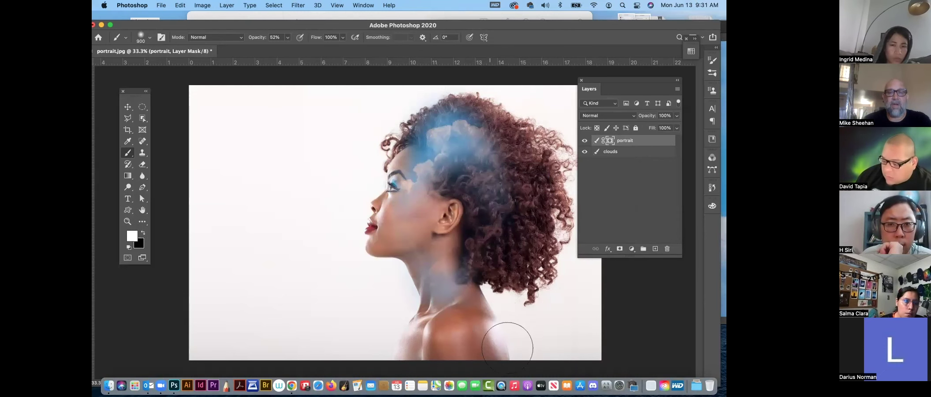